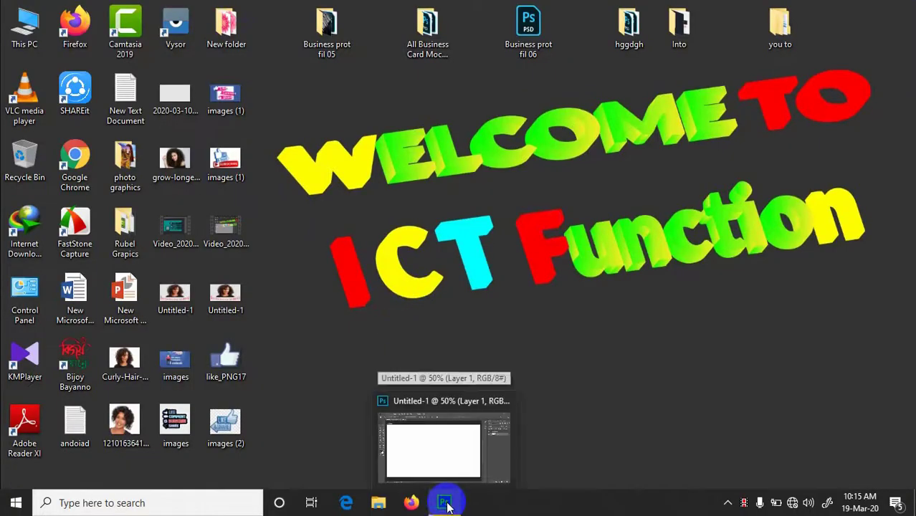
# Restore the Photoshop window showing the blank Untitled-1 document from the taskbar
pyautogui.click(446, 504)
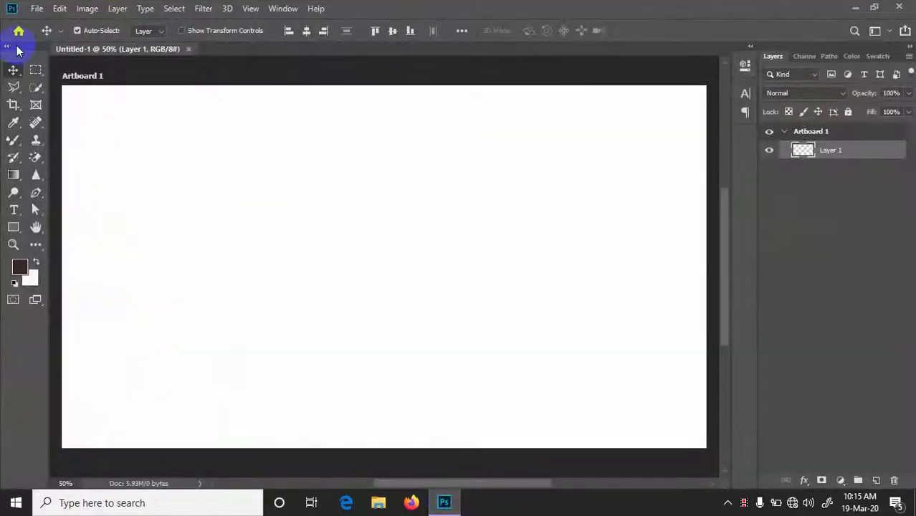
# Open Curly-Hair-Styling-Tips.jpg through File > Open
pyautogui.click(37, 8)
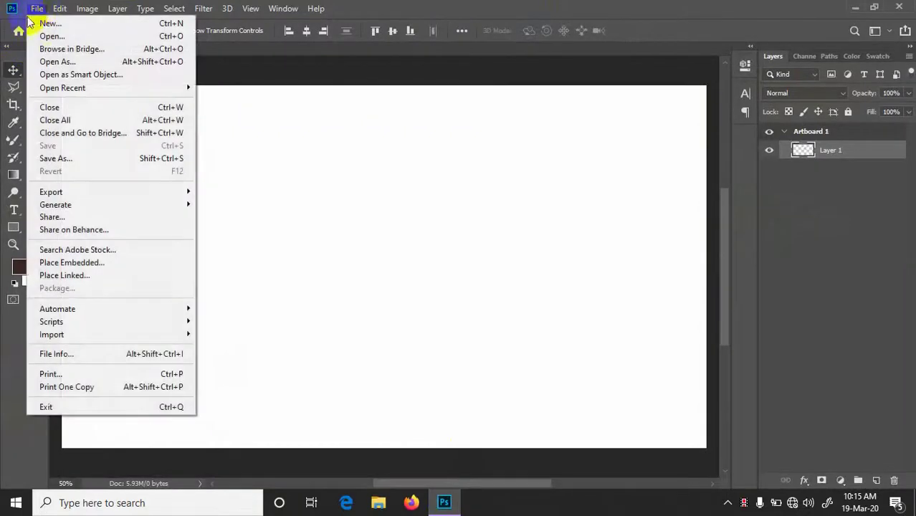
pyautogui.click(63, 39)
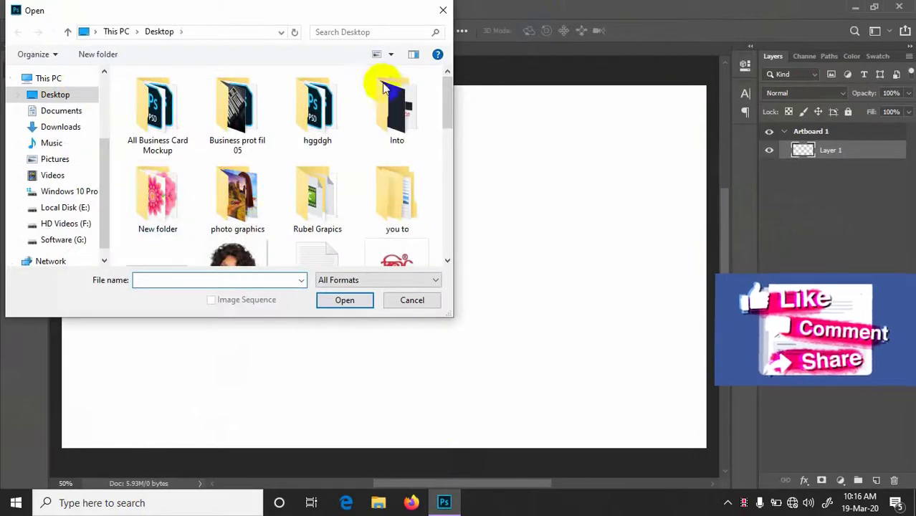
pyautogui.moveTo(449, 104)
pyautogui.mouseDown()
pyautogui.moveTo(454, 172)
pyautogui.moveTo(455, 161)
pyautogui.mouseUp()
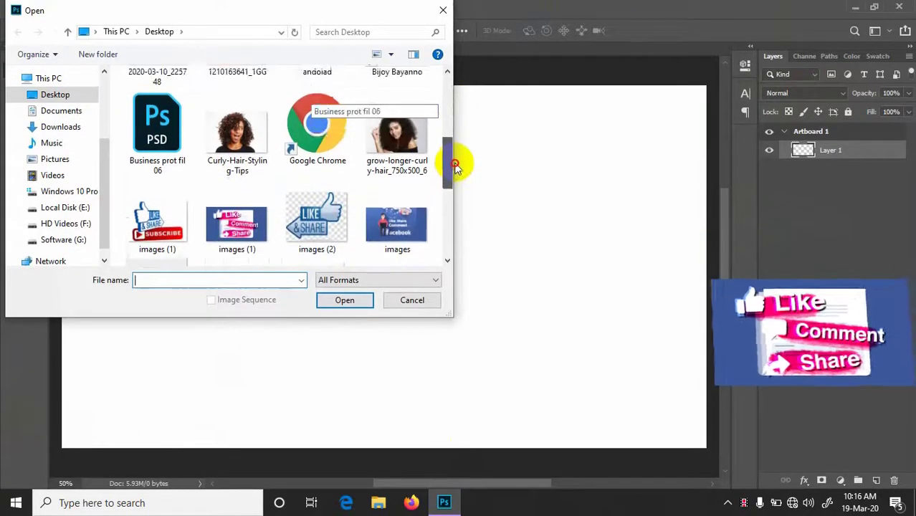
pyautogui.doubleClick(241, 161)
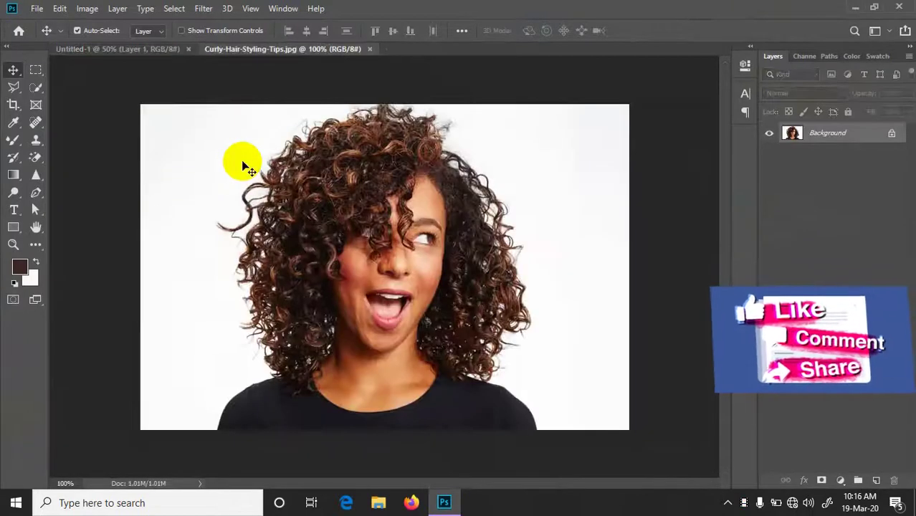
pyautogui.moveTo(458, 194)
pyautogui.mouseDown()
pyautogui.moveTo(391, 223)
pyautogui.moveTo(286, 381)
pyautogui.mouseUp()
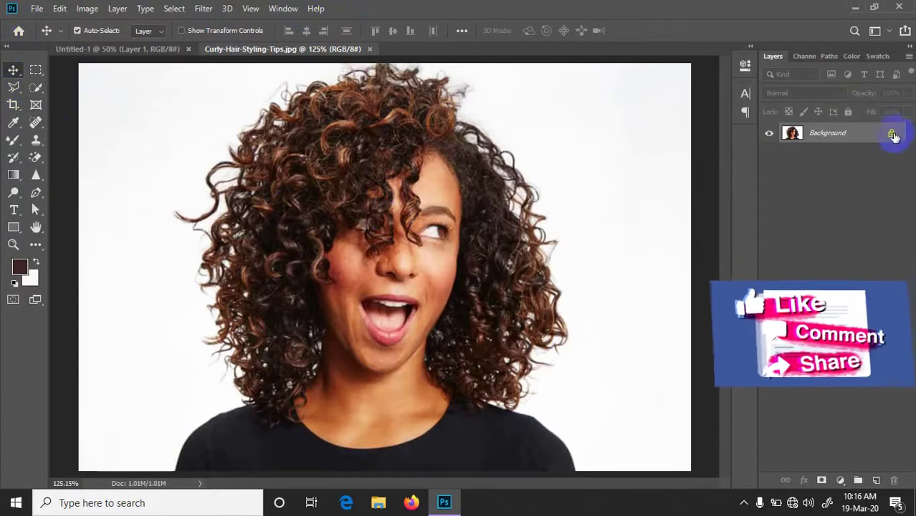
# Unlock the Background as Layer 0 and add a new Layer 1 beneath it
pyautogui.click(892, 135)
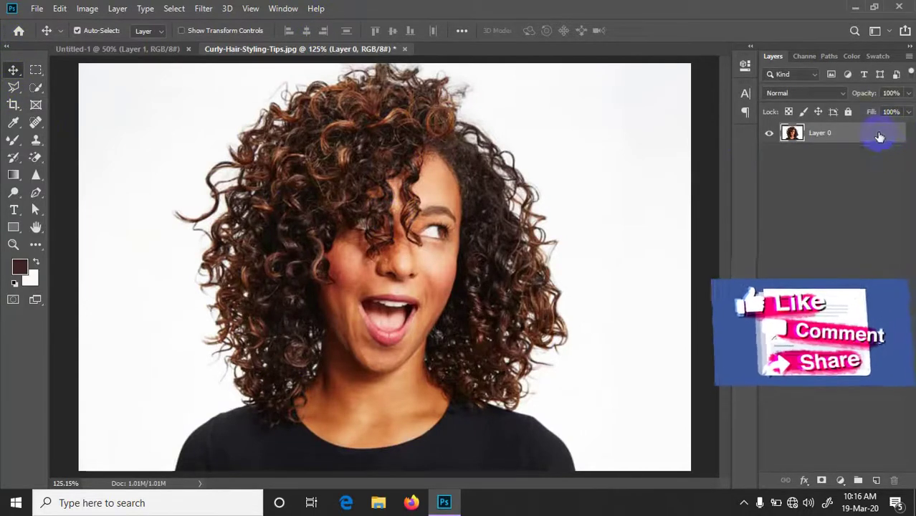
pyautogui.moveTo(879, 137); pyautogui.dragTo(884, 451)
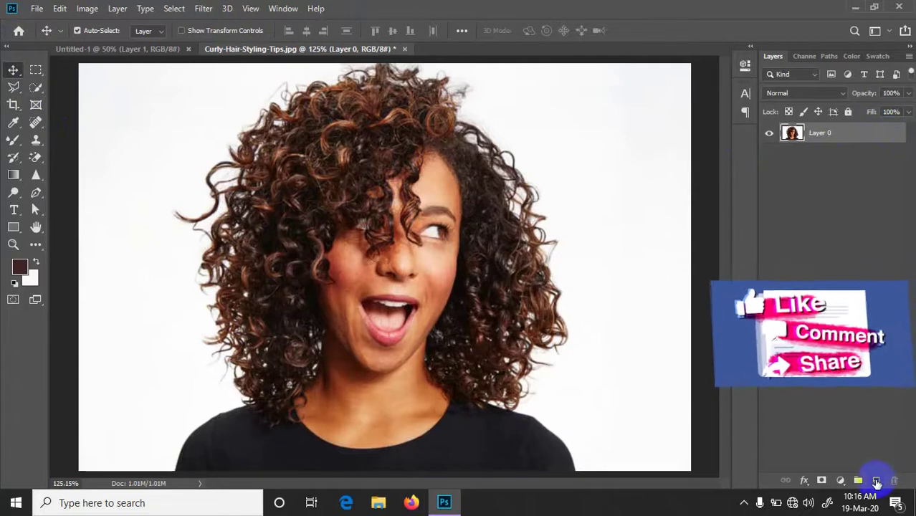
pyautogui.click(876, 482)
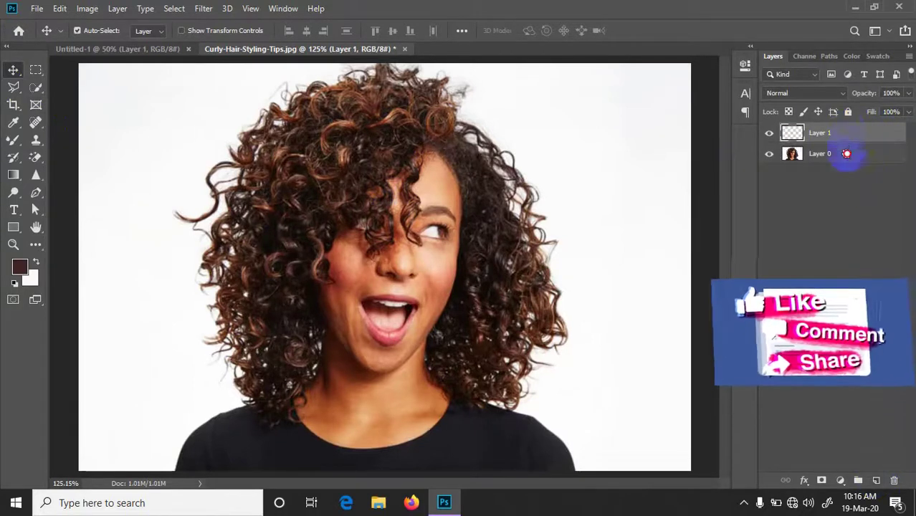
pyautogui.moveTo(846, 153); pyautogui.dragTo(844, 162)
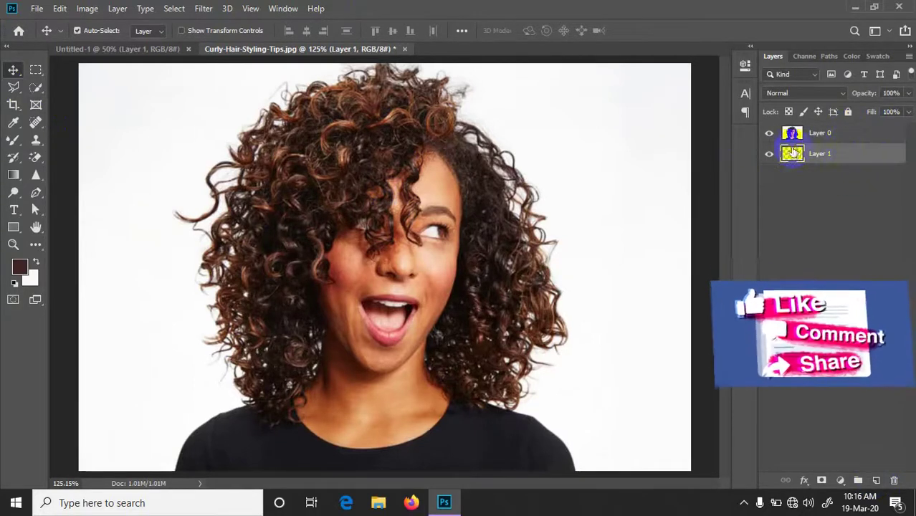
# Fill Layer 1 with bright red (R 252, G 34, B 11), then reselect Layer 0
pyautogui.click(20, 266)
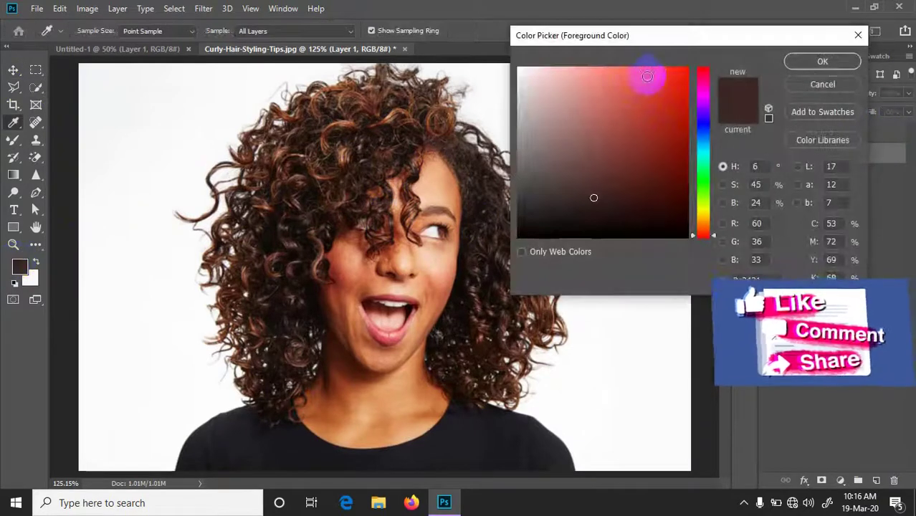
pyautogui.click(685, 72)
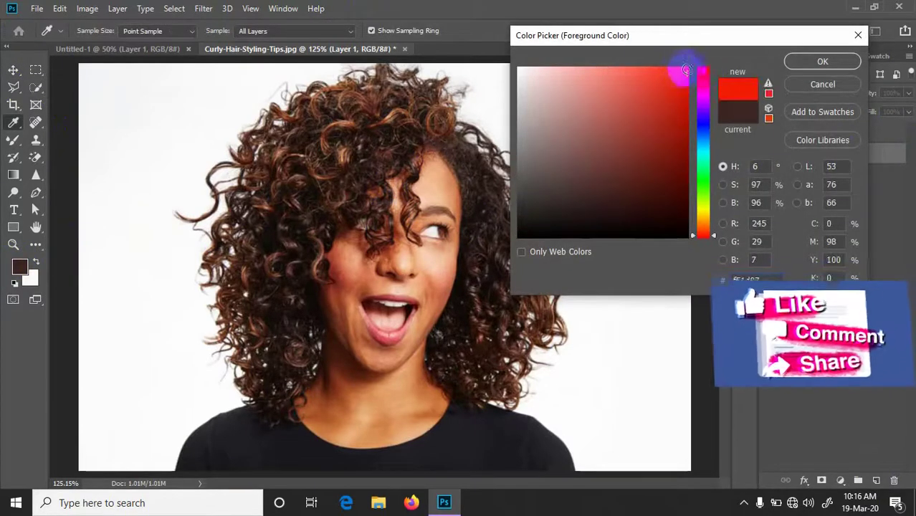
pyautogui.click(821, 61)
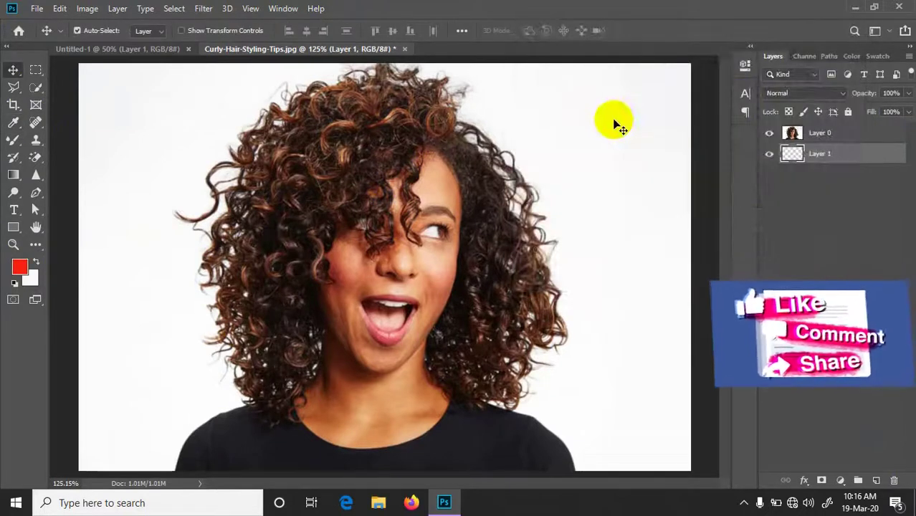
pyautogui.hotkey('alt', 'BackSpace')
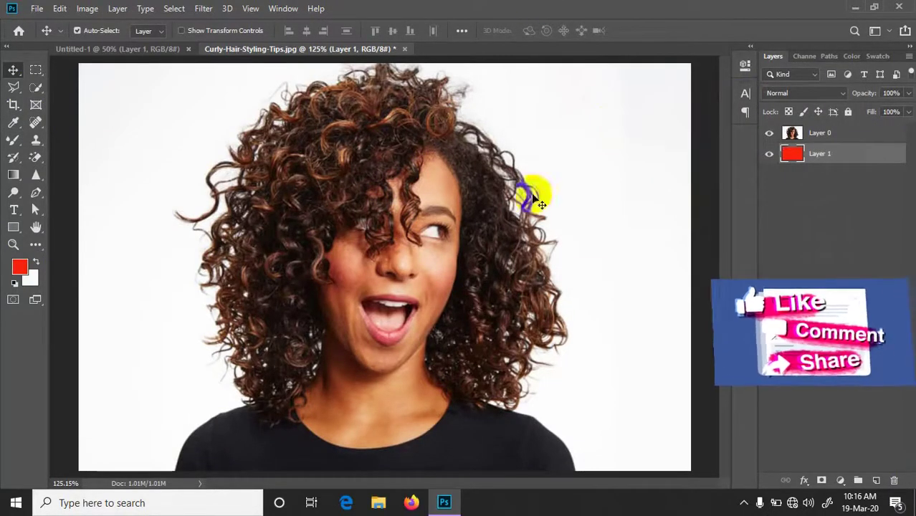
pyautogui.click(829, 132)
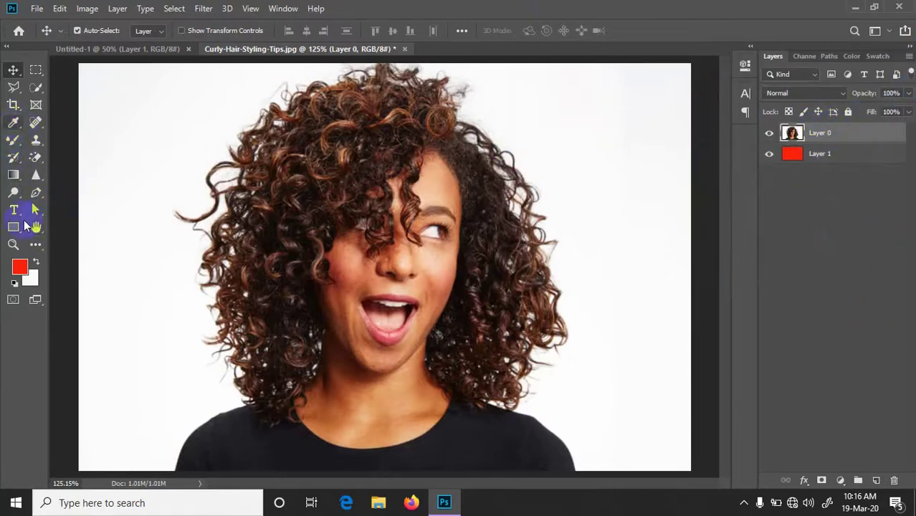
# Sample the white background as a swatch, keep red as foreground, and pick an eraser tool
pyautogui.click(36, 261)
pyautogui.click(14, 122)
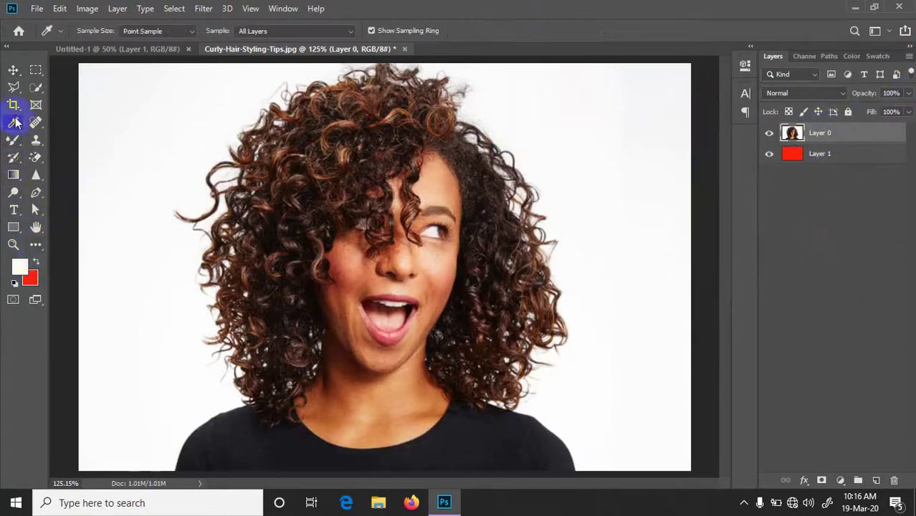
pyautogui.click(140, 120)
pyautogui.click(138, 120)
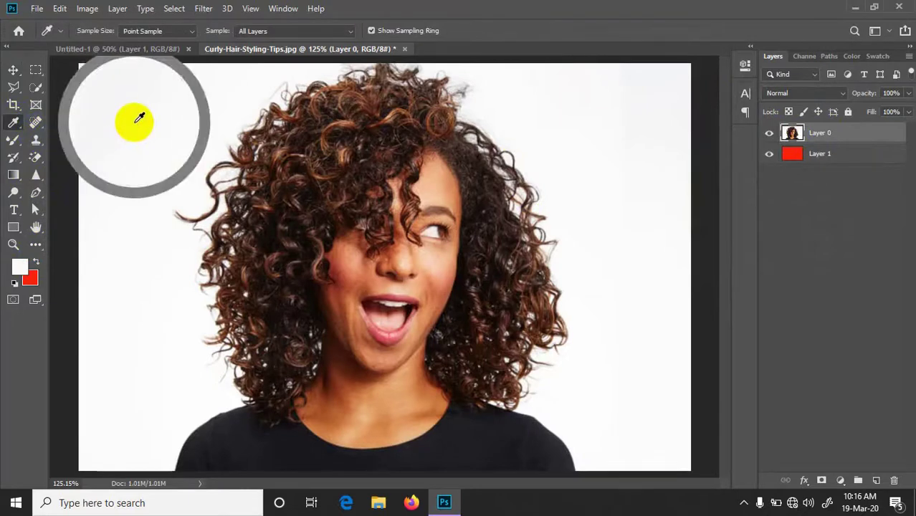
pyautogui.click(137, 120)
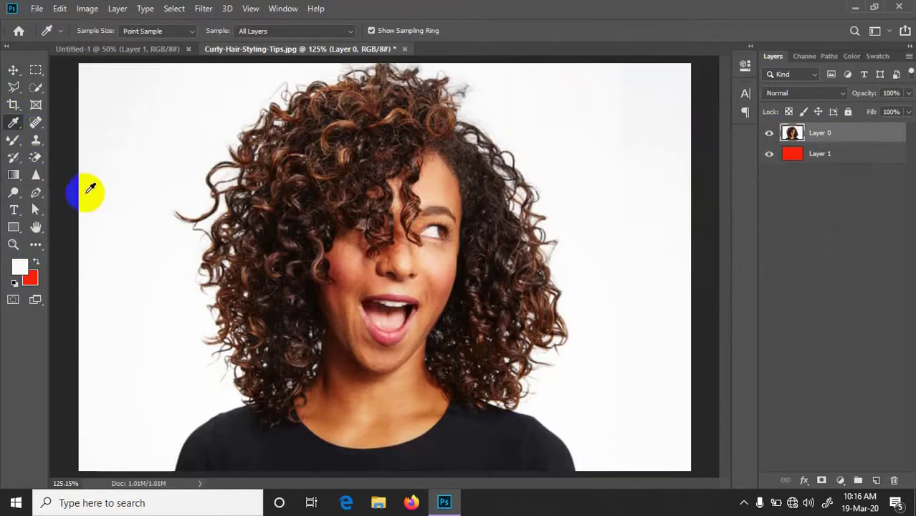
pyautogui.click(36, 263)
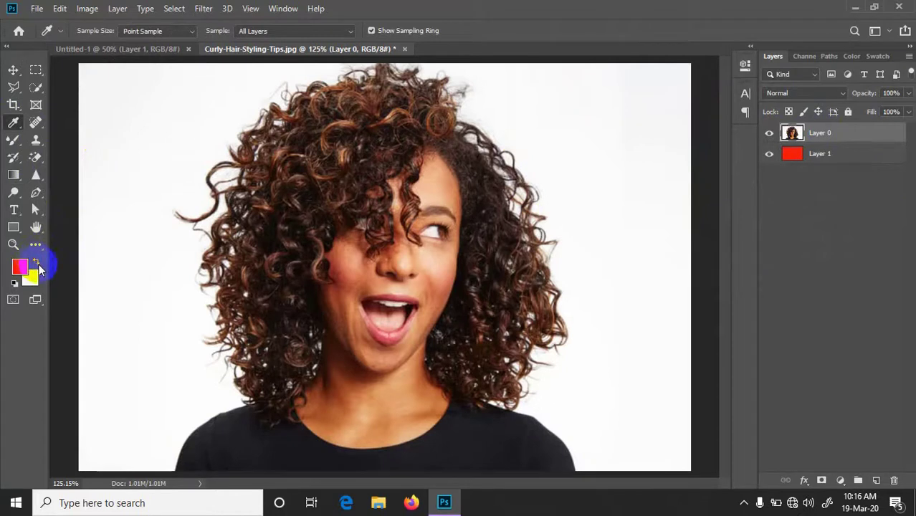
pyautogui.keyDown('alt'); pyautogui.click(175, 201); pyautogui.keyUp('alt')
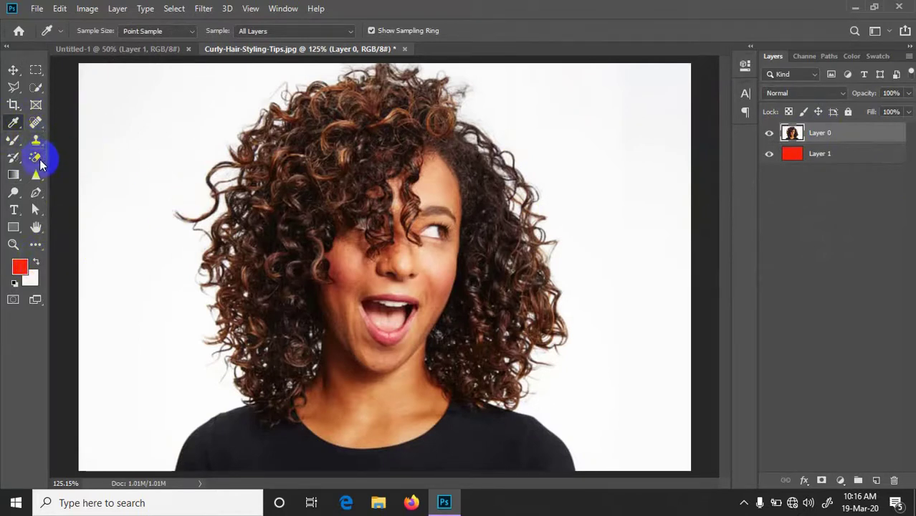
pyautogui.click(39, 159)
pyautogui.rightClick(39, 159)
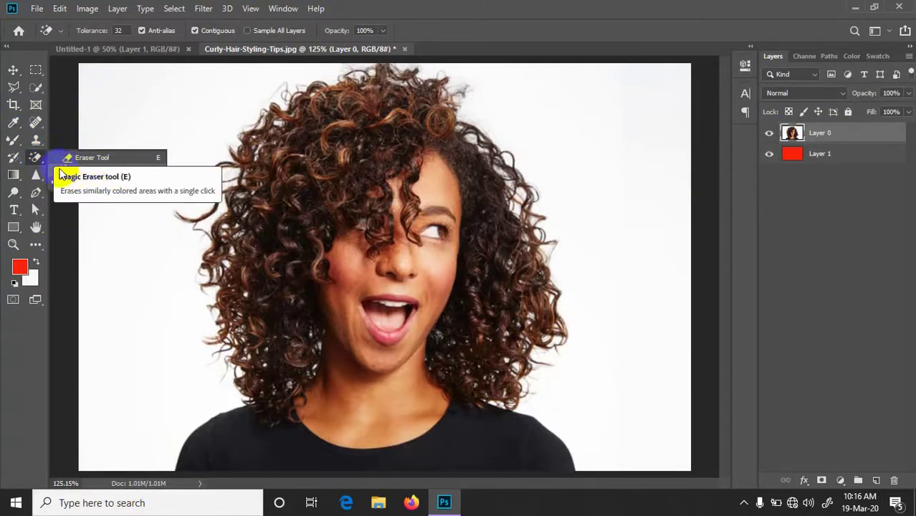
# Choose the Background Eraser set to the background swatch and erase white along the top-right hair
pyautogui.click(111, 169)
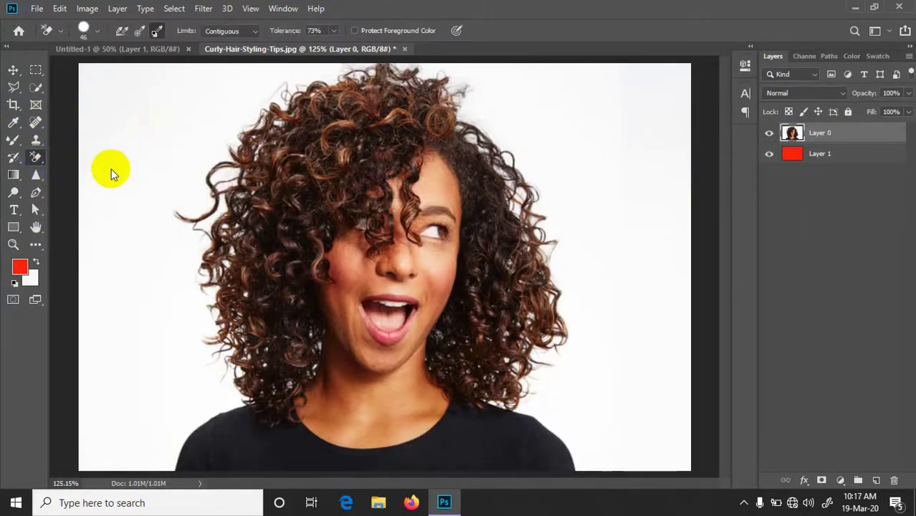
pyautogui.click(159, 31)
pyautogui.moveTo(396, 190); pyautogui.dragTo(487, 139)
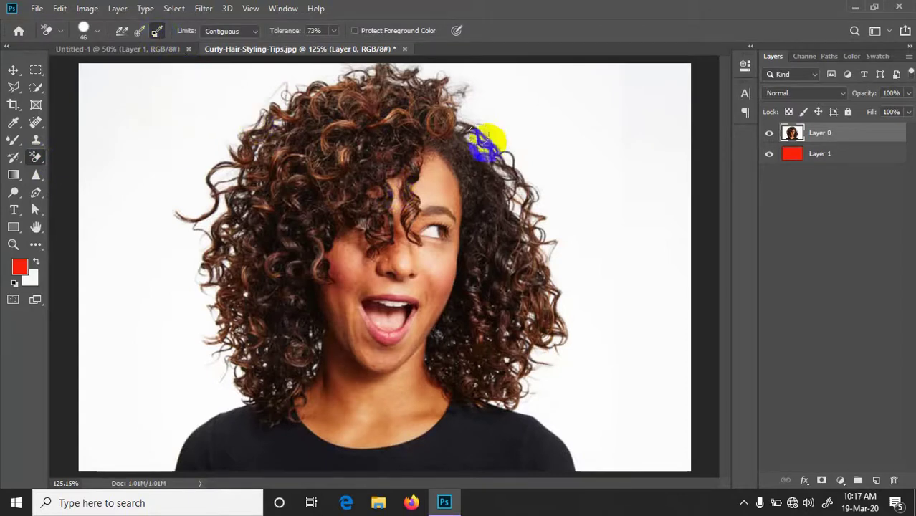
pyautogui.moveTo(469, 106)
pyautogui.mouseDown()
pyautogui.moveTo(501, 158)
pyautogui.moveTo(477, 127)
pyautogui.moveTo(451, 123)
pyautogui.moveTo(478, 133)
pyautogui.moveTo(507, 198)
pyautogui.moveTo(511, 174)
pyautogui.moveTo(500, 180)
pyautogui.moveTo(515, 226)
pyautogui.moveTo(528, 205)
pyautogui.moveTo(487, 159)
pyautogui.moveTo(537, 249)
pyautogui.moveTo(536, 206)
pyautogui.moveTo(527, 231)
pyautogui.moveTo(581, 231)
pyautogui.moveTo(573, 240)
pyautogui.mouseUp()
pyautogui.scroll(1, 557, 336)
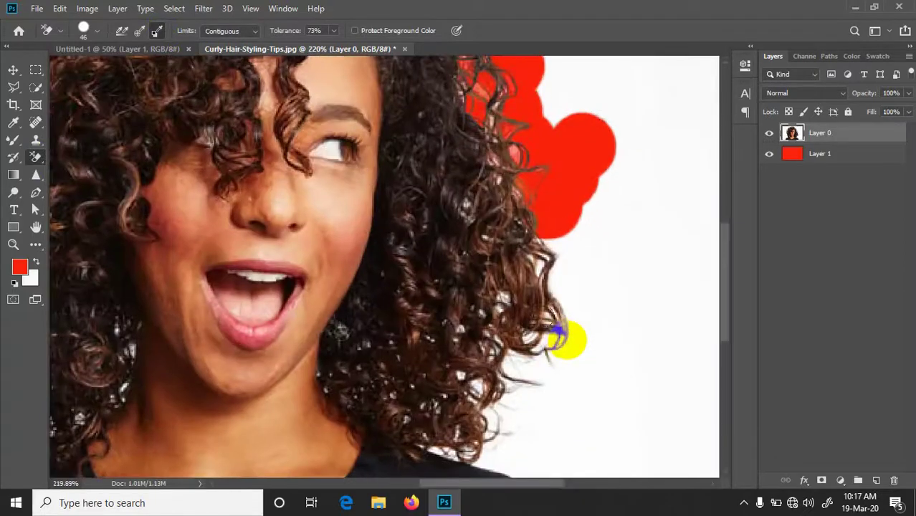
pyautogui.scroll(1, 568, 338)
pyautogui.scroll(1, 564, 341)
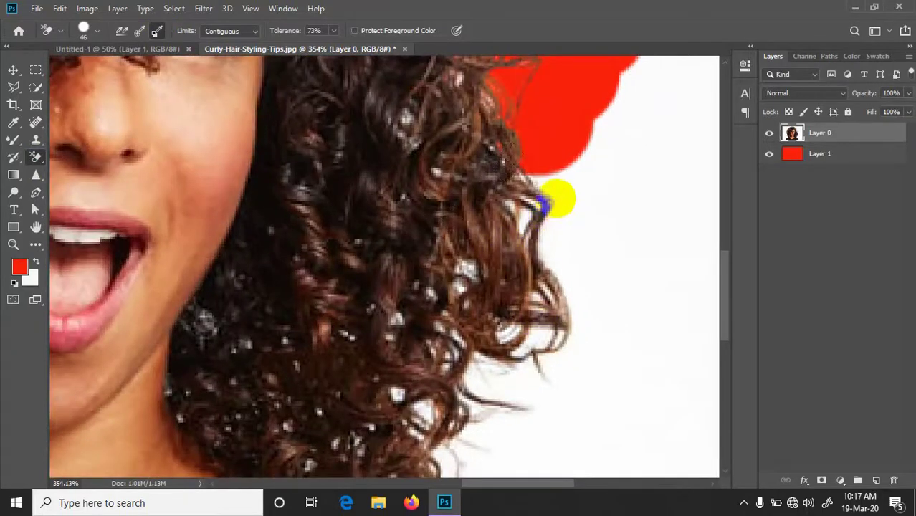
pyautogui.moveTo(556, 194); pyautogui.dragTo(521, 225)
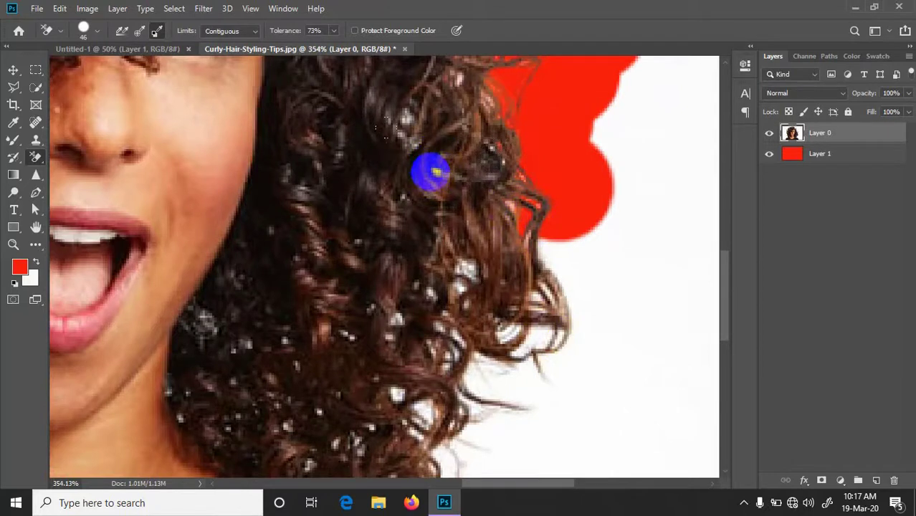
# Erase the white specks inside the right-side curls and below the lower curls
pyautogui.moveTo(437, 170); pyautogui.dragTo(409, 115)
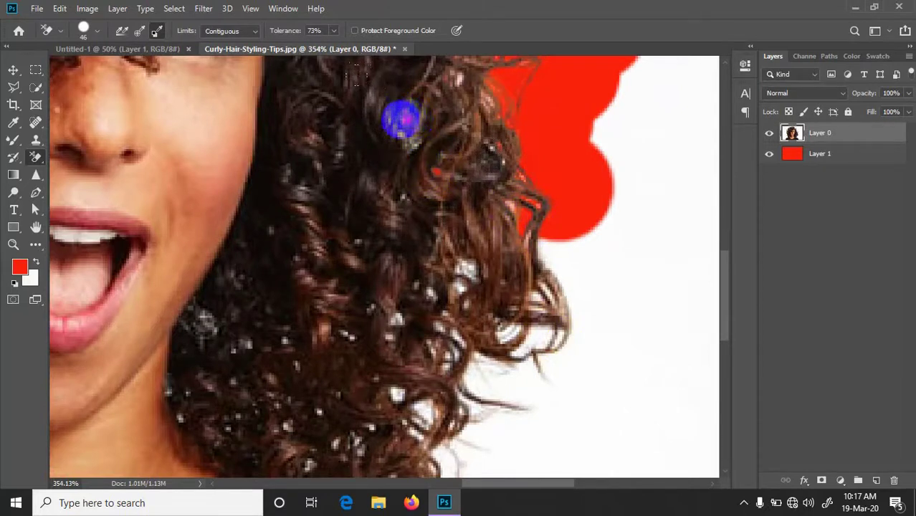
pyautogui.click(468, 275)
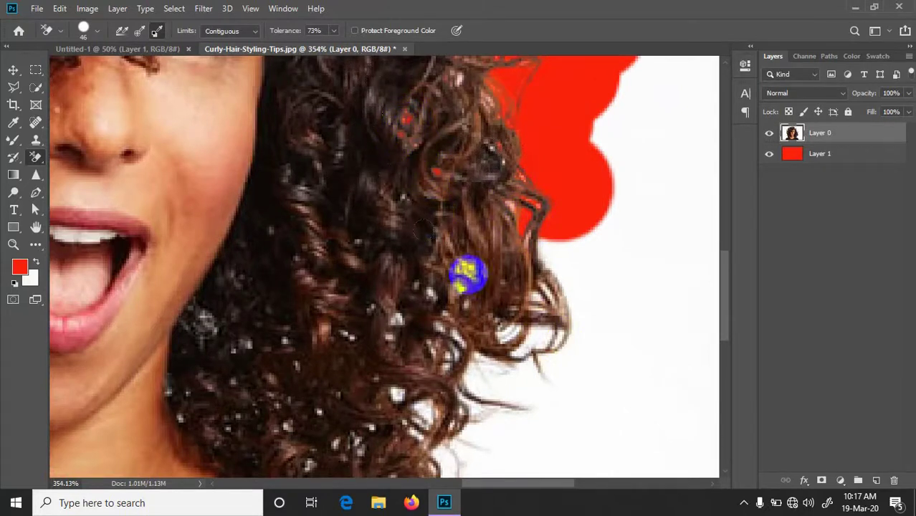
pyautogui.moveTo(467, 268); pyautogui.dragTo(460, 287)
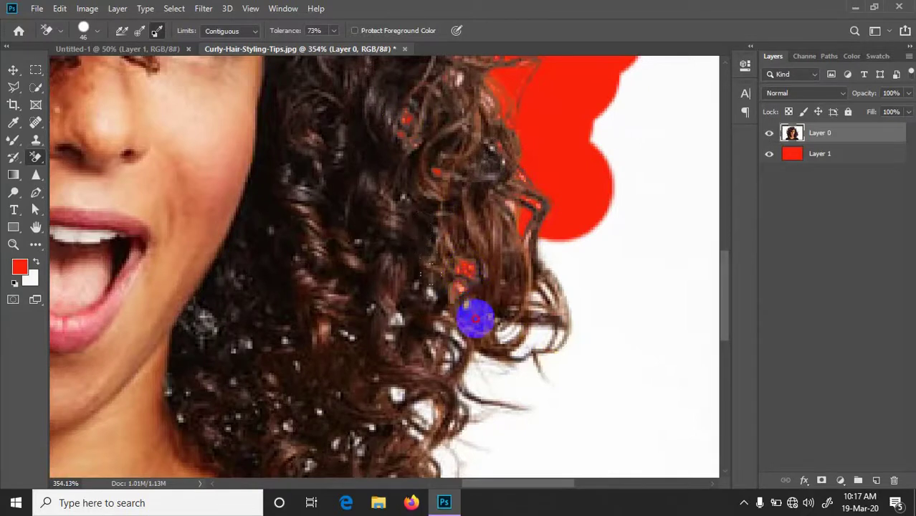
pyautogui.click(463, 287)
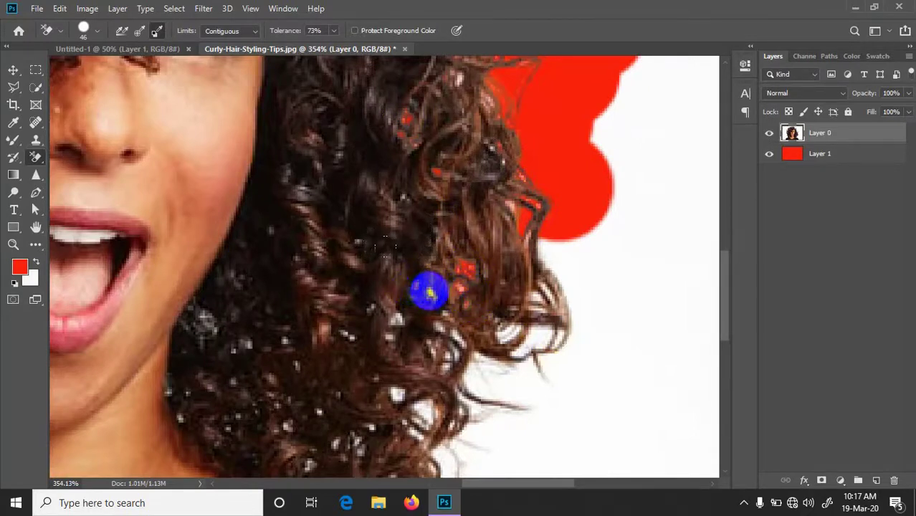
pyautogui.moveTo(429, 292)
pyautogui.mouseDown()
pyautogui.moveTo(565, 259)
pyautogui.moveTo(511, 327)
pyautogui.moveTo(556, 254)
pyautogui.moveTo(537, 266)
pyautogui.moveTo(556, 291)
pyautogui.moveTo(506, 176)
pyautogui.moveTo(515, 208)
pyautogui.moveTo(503, 139)
pyautogui.moveTo(491, 145)
pyautogui.moveTo(472, 55)
pyautogui.moveTo(442, 82)
pyautogui.moveTo(468, 69)
pyautogui.moveTo(461, 82)
pyautogui.mouseUp()
pyautogui.moveTo(535, 379)
pyautogui.mouseDown()
pyautogui.moveTo(522, 337)
pyautogui.moveTo(419, 327)
pyautogui.moveTo(447, 347)
pyautogui.moveTo(464, 320)
pyautogui.moveTo(429, 374)
pyautogui.moveTo(419, 323)
pyautogui.moveTo(544, 358)
pyautogui.mouseUp()
# Undo the last stroke and erase the white around and beneath the lower right curls
pyautogui.hotkey('ctrl', 'z')
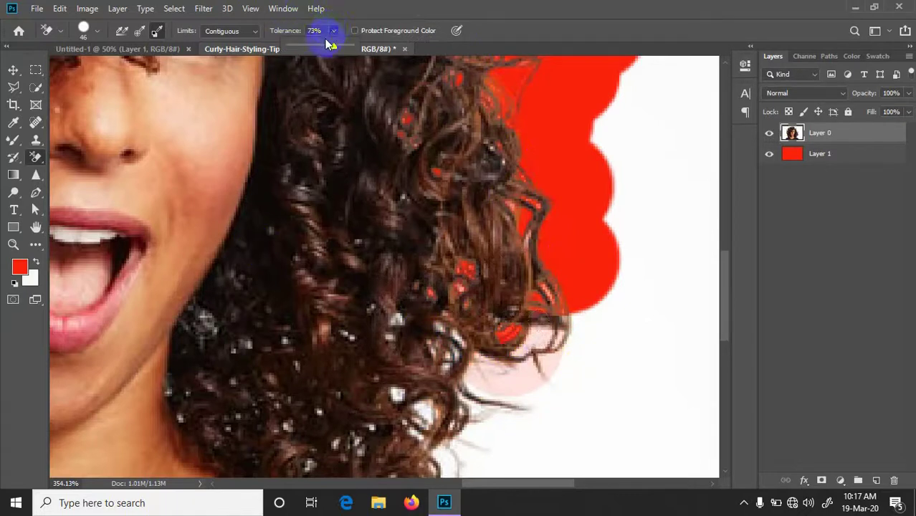
pyautogui.moveTo(571, 351)
pyautogui.mouseDown()
pyautogui.moveTo(541, 308)
pyautogui.moveTo(546, 327)
pyautogui.moveTo(559, 328)
pyautogui.moveTo(539, 290)
pyautogui.moveTo(533, 249)
pyautogui.moveTo(523, 268)
pyautogui.mouseUp()
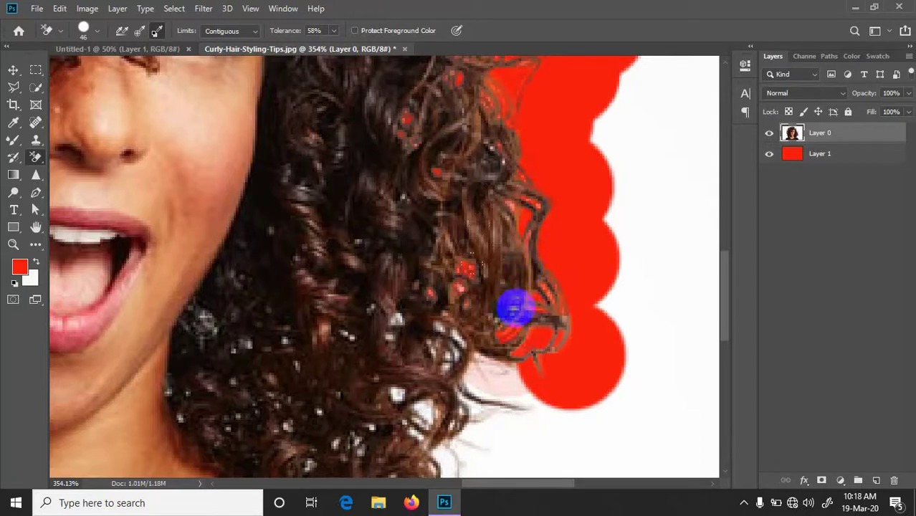
pyautogui.moveTo(515, 308); pyautogui.dragTo(442, 331)
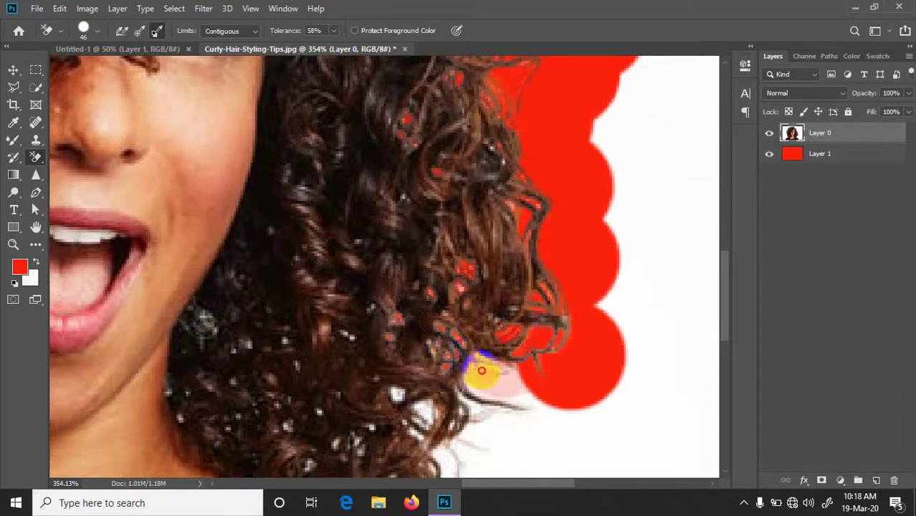
pyautogui.moveTo(482, 371)
pyautogui.mouseDown()
pyautogui.moveTo(507, 440)
pyautogui.moveTo(419, 419)
pyautogui.mouseUp()
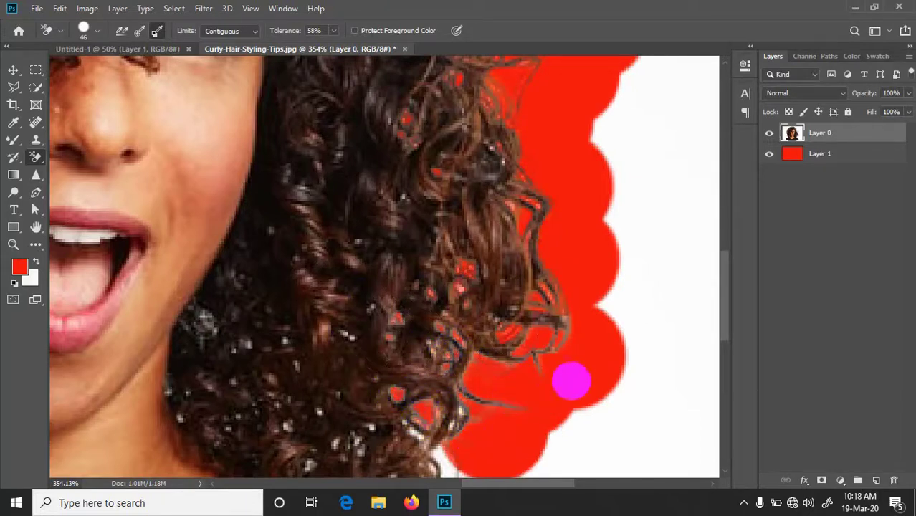
pyautogui.moveTo(571, 380); pyautogui.dragTo(606, 364)
# Erase the white between the right-side curls, the shoulder and the image's right edge
pyautogui.scroll(-10, 566, 215)
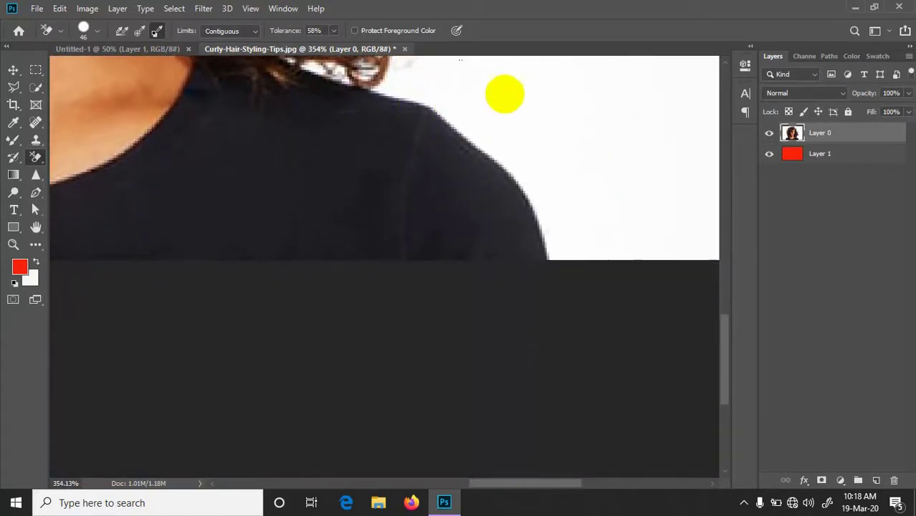
pyautogui.scroll(10, 505, 93)
pyautogui.moveTo(459, 282); pyautogui.dragTo(384, 197)
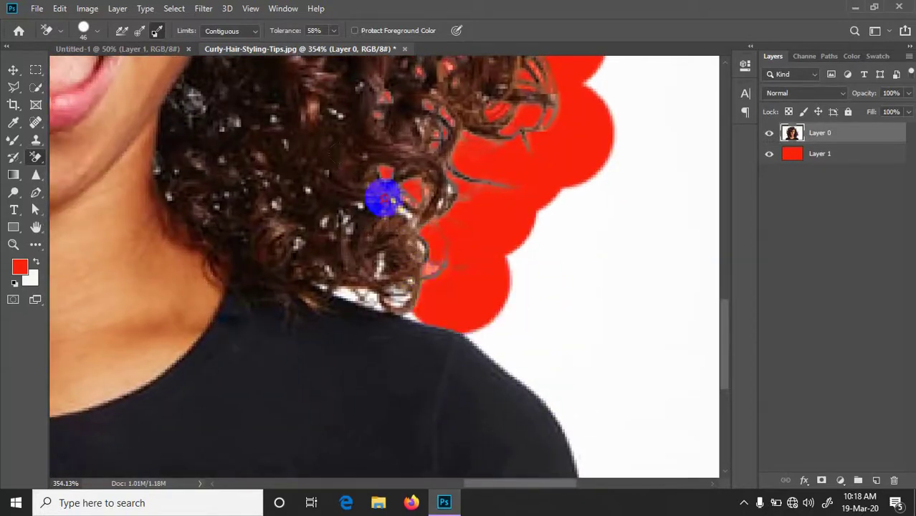
pyautogui.moveTo(703, 368)
pyautogui.mouseDown()
pyautogui.moveTo(589, 343)
pyautogui.moveTo(484, 305)
pyautogui.moveTo(494, 333)
pyautogui.moveTo(404, 310)
pyautogui.moveTo(419, 318)
pyautogui.moveTo(376, 293)
pyautogui.moveTo(364, 297)
pyautogui.moveTo(429, 284)
pyautogui.moveTo(409, 270)
pyautogui.moveTo(430, 242)
pyautogui.moveTo(418, 255)
pyautogui.moveTo(409, 224)
pyautogui.mouseUp()
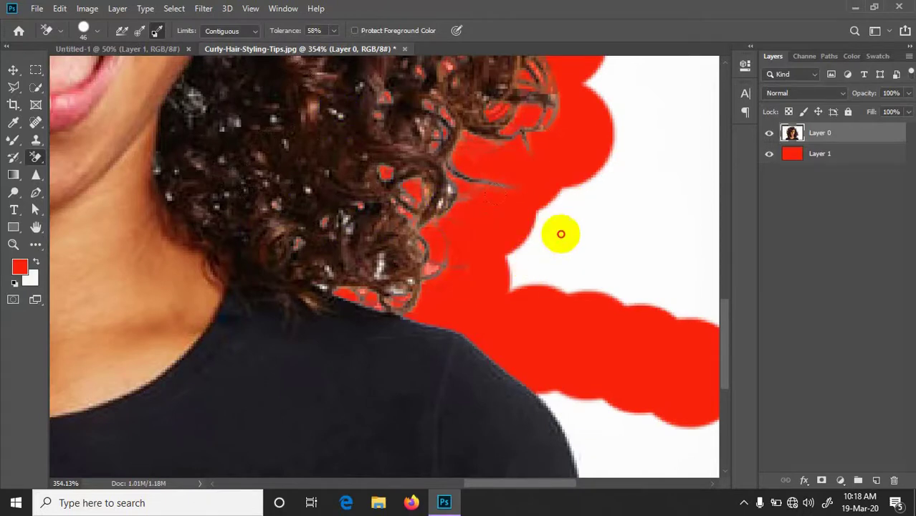
pyautogui.moveTo(673, 101)
pyautogui.mouseDown()
pyautogui.moveTo(607, 249)
pyautogui.moveTo(580, 147)
pyautogui.moveTo(529, 217)
pyautogui.moveTo(594, 261)
pyautogui.moveTo(681, 190)
pyautogui.moveTo(673, 211)
pyautogui.moveTo(705, 229)
pyautogui.moveTo(685, 230)
pyautogui.moveTo(644, 86)
pyautogui.moveTo(593, 90)
pyautogui.moveTo(633, 410)
pyautogui.mouseUp()
# Erase the white along the shirt edge at bottom right and across the top of the hair
pyautogui.scroll(-3, 632, 410)
pyautogui.scroll(-3, 633, 410)
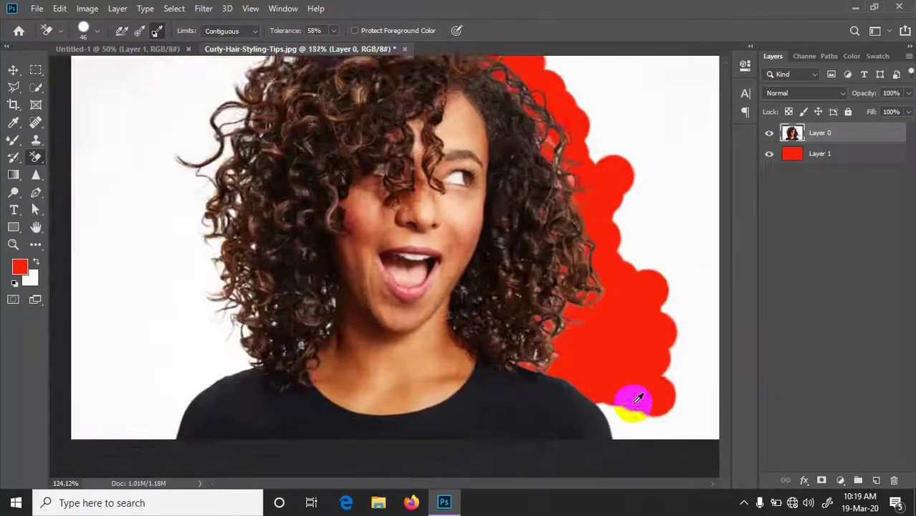
pyautogui.moveTo(588, 453)
pyautogui.mouseDown()
pyautogui.moveTo(576, 439)
pyautogui.moveTo(614, 450)
pyautogui.moveTo(571, 438)
pyautogui.mouseUp()
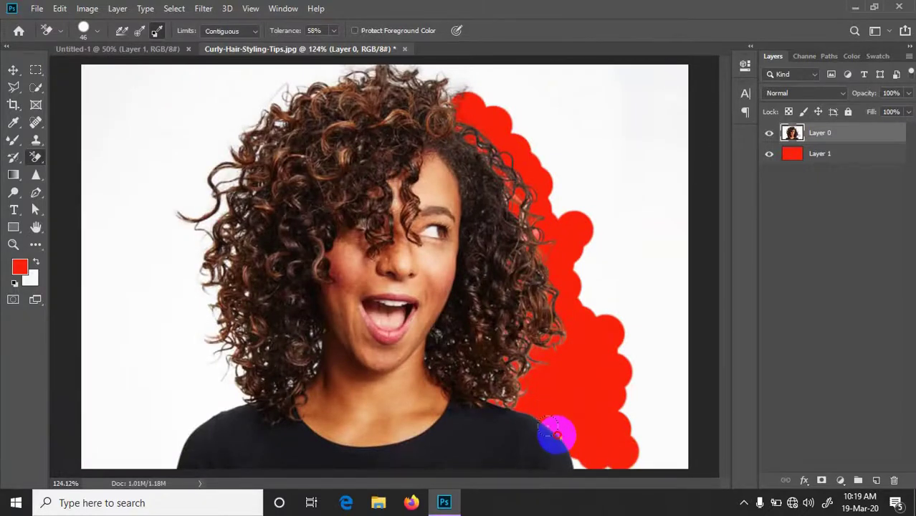
pyautogui.moveTo(553, 432)
pyautogui.mouseDown()
pyautogui.moveTo(582, 459)
pyautogui.moveTo(605, 311)
pyautogui.mouseUp()
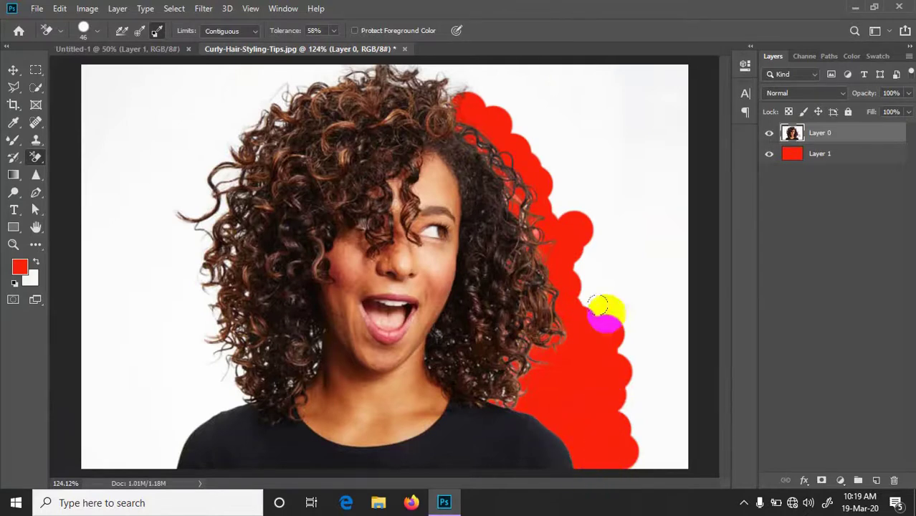
pyautogui.moveTo(462, 96)
pyautogui.mouseDown()
pyautogui.moveTo(394, 72)
pyautogui.moveTo(403, 67)
pyautogui.moveTo(384, 82)
pyautogui.moveTo(446, 91)
pyautogui.moveTo(446, 117)
pyautogui.moveTo(358, 76)
pyautogui.moveTo(270, 102)
pyautogui.moveTo(321, 98)
pyautogui.moveTo(297, 135)
pyautogui.moveTo(301, 103)
pyautogui.mouseUp()
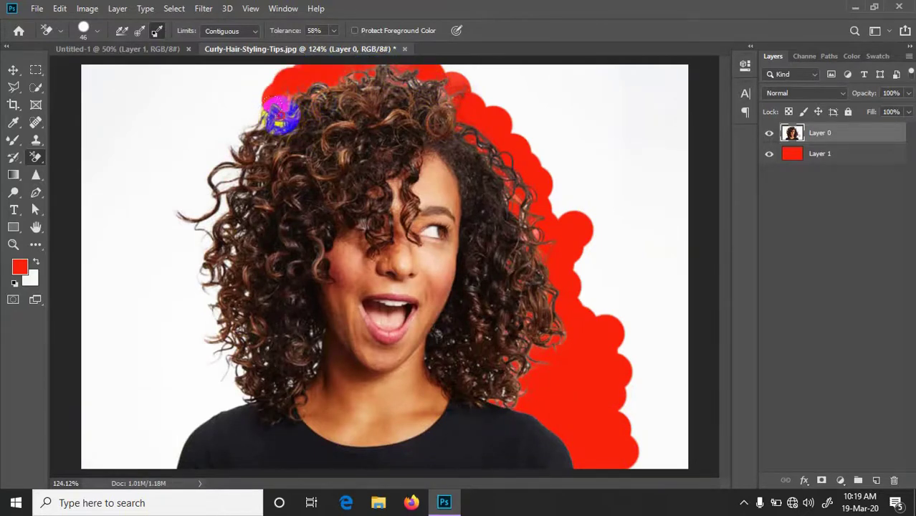
pyautogui.moveTo(282, 122)
pyautogui.mouseDown()
pyautogui.moveTo(225, 91)
pyautogui.moveTo(292, 112)
pyautogui.moveTo(262, 147)
pyautogui.moveTo(241, 143)
pyautogui.moveTo(250, 186)
pyautogui.moveTo(273, 134)
pyautogui.mouseUp()
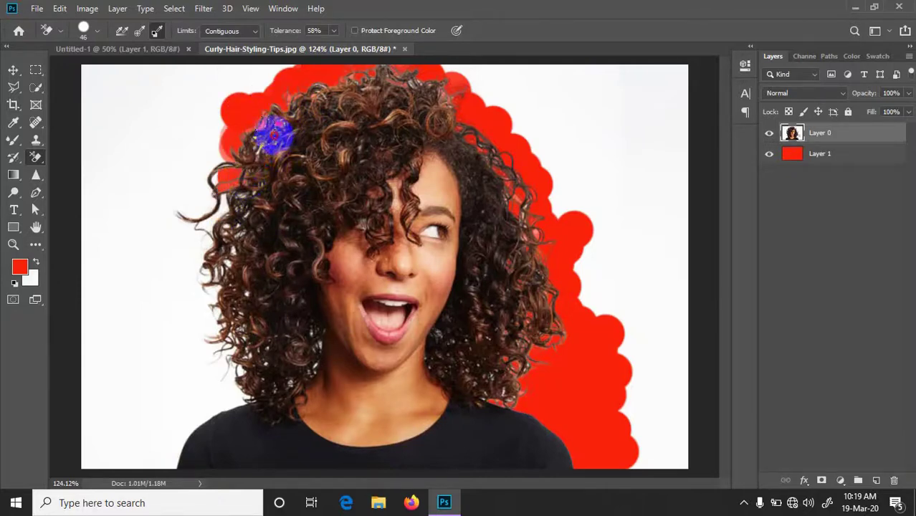
# Zoom in and erase the white along the upper-left hairline and inside the left curls
pyautogui.scroll(2, 279, 149)
pyautogui.scroll(3, 278, 148)
pyautogui.scroll(2, 279, 148)
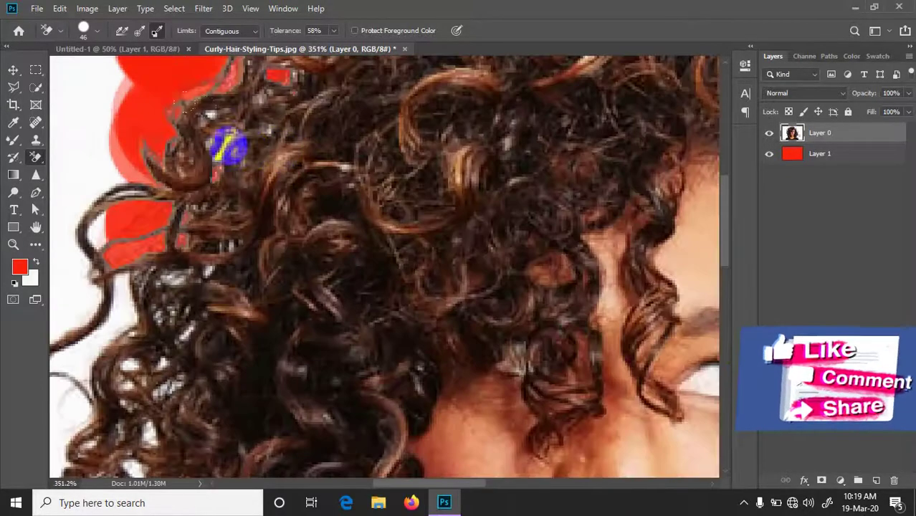
pyautogui.moveTo(223, 150)
pyautogui.mouseDown()
pyautogui.moveTo(239, 115)
pyautogui.moveTo(210, 113)
pyautogui.moveTo(217, 146)
pyautogui.moveTo(284, 139)
pyautogui.moveTo(256, 165)
pyautogui.moveTo(190, 277)
pyautogui.moveTo(112, 297)
pyautogui.moveTo(255, 174)
pyautogui.moveTo(277, 92)
pyautogui.moveTo(273, 225)
pyautogui.mouseUp()
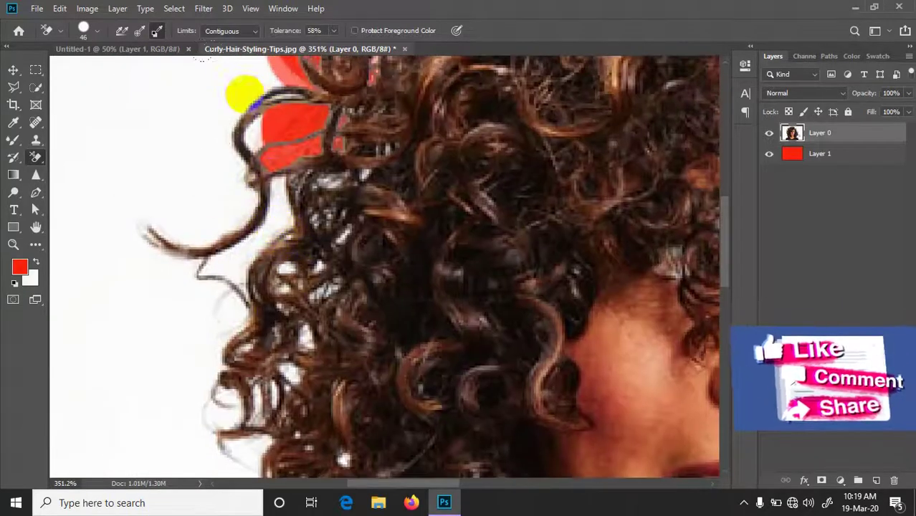
pyautogui.moveTo(247, 99)
pyautogui.mouseDown()
pyautogui.moveTo(265, 204)
pyautogui.moveTo(201, 256)
pyautogui.moveTo(309, 321)
pyautogui.moveTo(261, 367)
pyautogui.moveTo(308, 357)
pyautogui.moveTo(288, 256)
pyautogui.mouseUp()
pyautogui.moveTo(288, 292)
pyautogui.mouseDown()
pyautogui.moveTo(312, 295)
pyautogui.moveTo(314, 269)
pyautogui.moveTo(346, 271)
pyautogui.mouseUp()
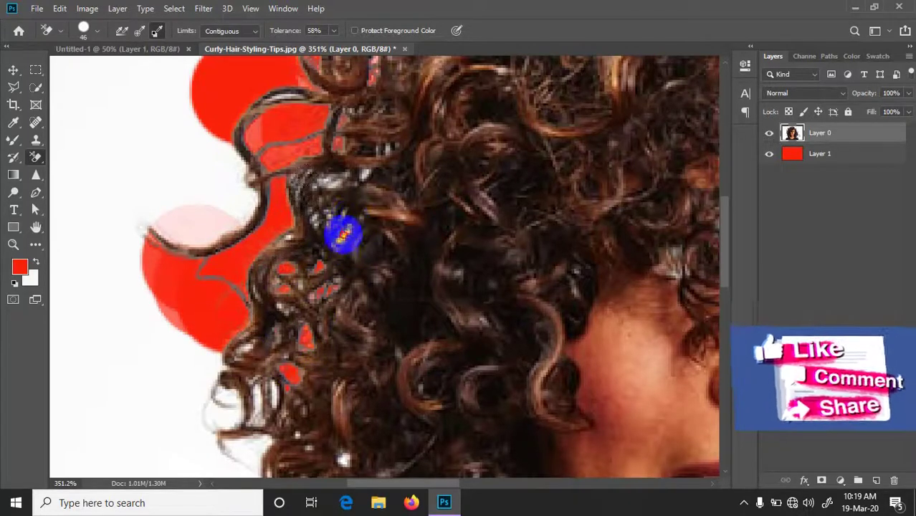
pyautogui.moveTo(346, 229); pyautogui.dragTo(324, 197)
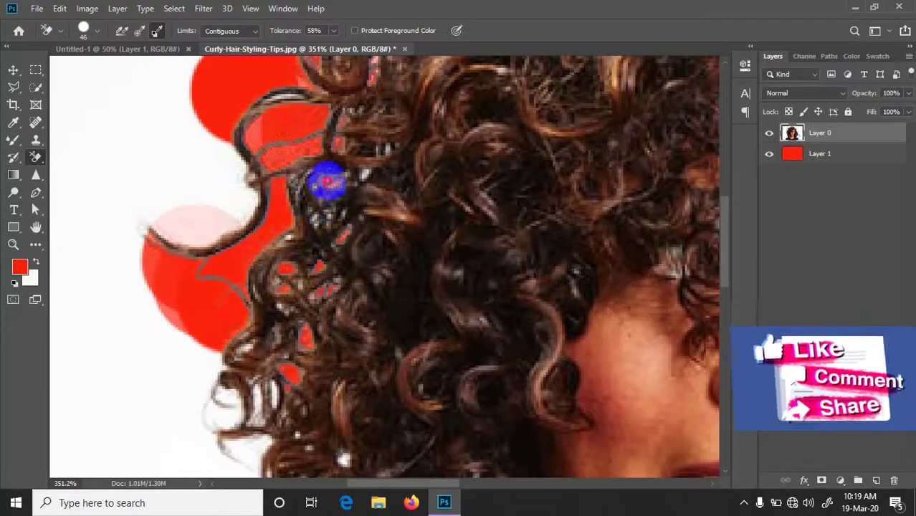
# Erase the remaining white specks down the left curls and along the hair's left edge
pyautogui.moveTo(367, 180); pyautogui.dragTo(405, 138)
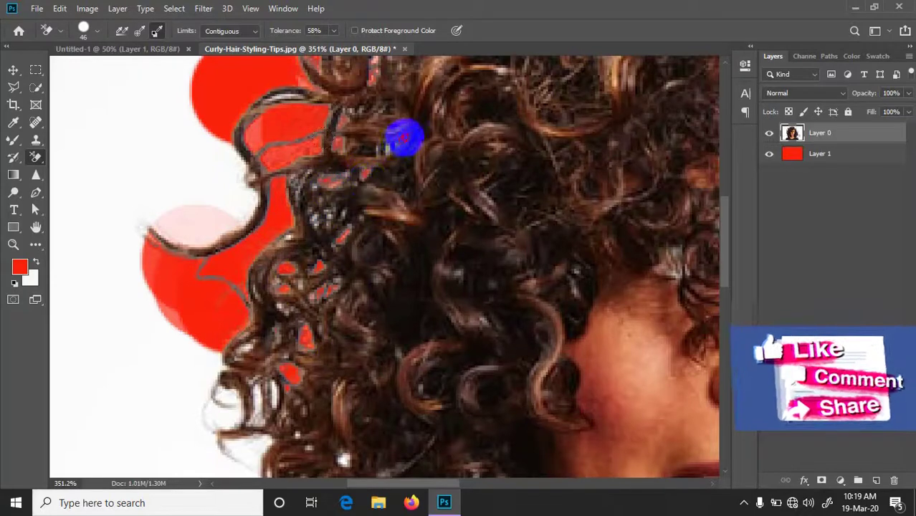
pyautogui.moveTo(316, 215)
pyautogui.mouseDown()
pyautogui.moveTo(283, 230)
pyautogui.moveTo(290, 332)
pyautogui.mouseUp()
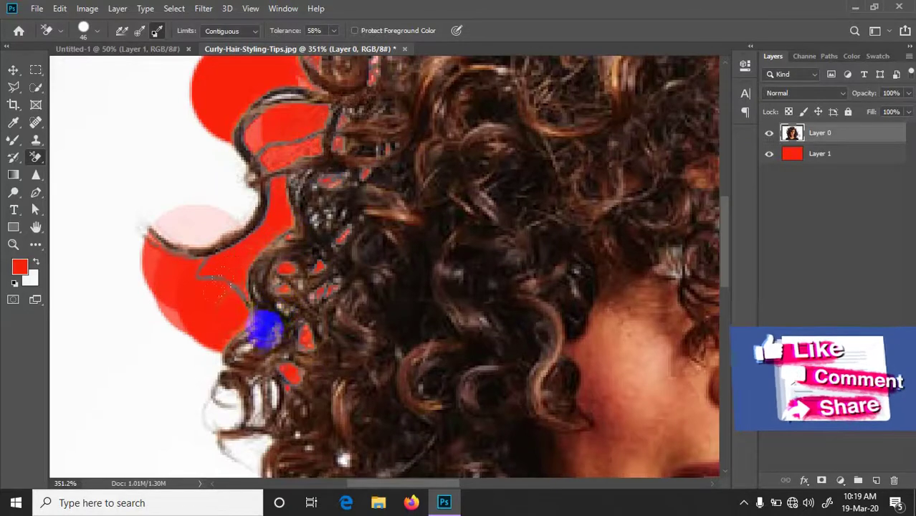
pyautogui.moveTo(242, 350)
pyautogui.mouseDown()
pyautogui.moveTo(286, 351)
pyautogui.moveTo(378, 96)
pyautogui.mouseUp()
pyautogui.scroll(-3, 310, 129)
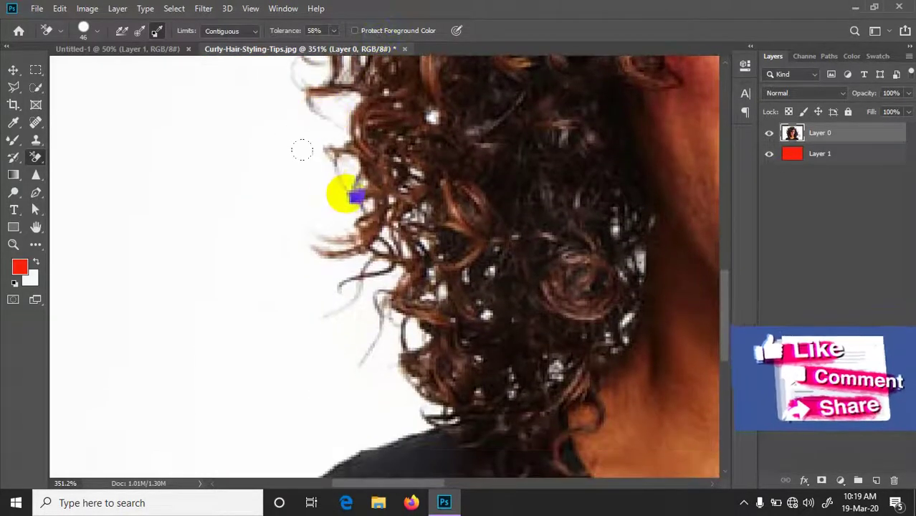
pyautogui.scroll(-5, 326, 136)
pyautogui.moveTo(337, 143)
pyautogui.mouseDown()
pyautogui.moveTo(351, 210)
pyautogui.moveTo(376, 159)
pyautogui.moveTo(365, 188)
pyautogui.mouseUp()
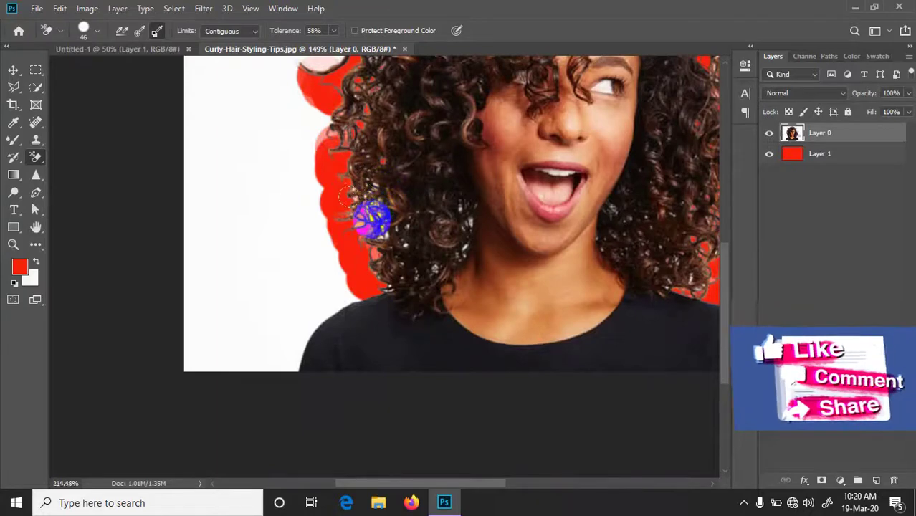
# Erase the white between the left hair strands and down the left side to the image's bottom edge
pyautogui.scroll(3, 372, 219)
pyautogui.scroll(1, 365, 220)
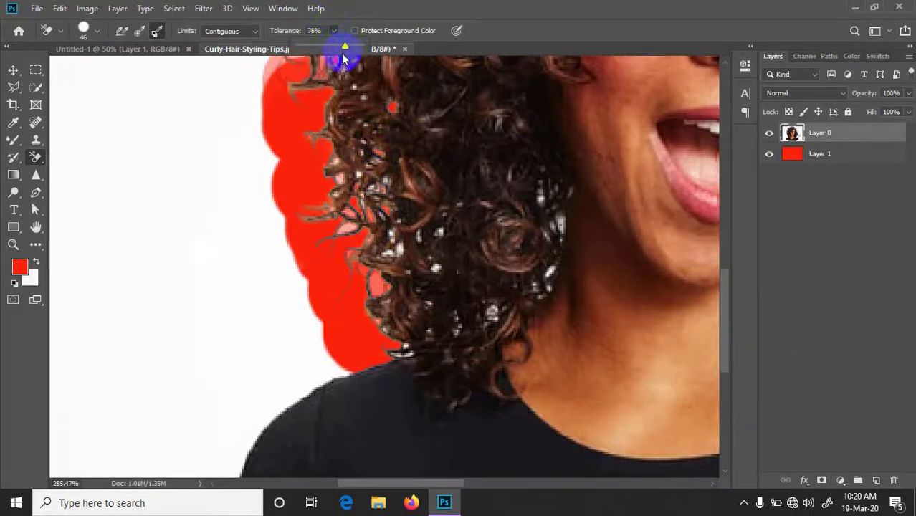
pyautogui.click(328, 191)
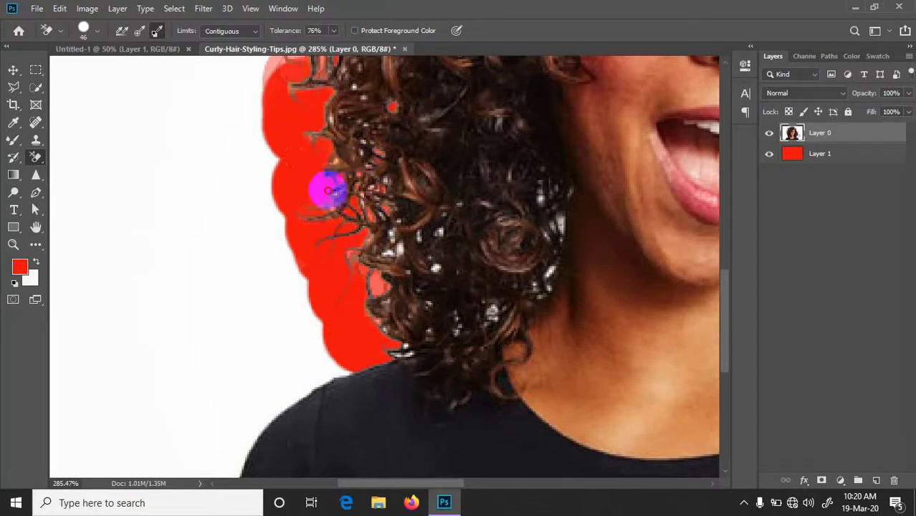
pyautogui.moveTo(328, 190)
pyautogui.mouseDown()
pyautogui.moveTo(384, 272)
pyautogui.moveTo(365, 219)
pyautogui.moveTo(371, 74)
pyautogui.mouseUp()
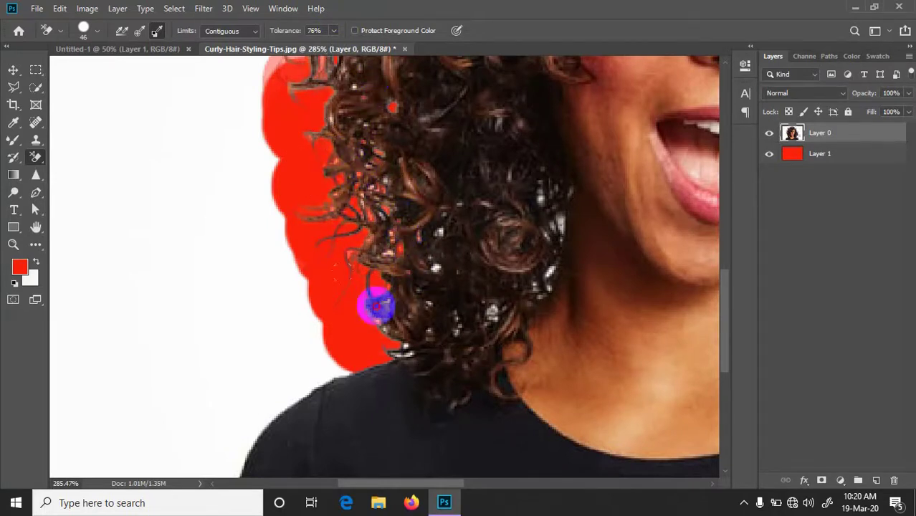
pyautogui.moveTo(440, 252)
pyautogui.mouseDown()
pyautogui.moveTo(542, 283)
pyautogui.moveTo(406, 351)
pyautogui.moveTo(352, 352)
pyautogui.moveTo(255, 429)
pyautogui.moveTo(221, 486)
pyautogui.moveTo(201, 480)
pyautogui.mouseUp()
pyautogui.moveTo(258, 341)
pyautogui.mouseDown()
pyautogui.moveTo(270, 288)
pyautogui.moveTo(292, 268)
pyautogui.moveTo(215, 288)
pyautogui.moveTo(189, 370)
pyautogui.moveTo(213, 494)
pyautogui.mouseUp()
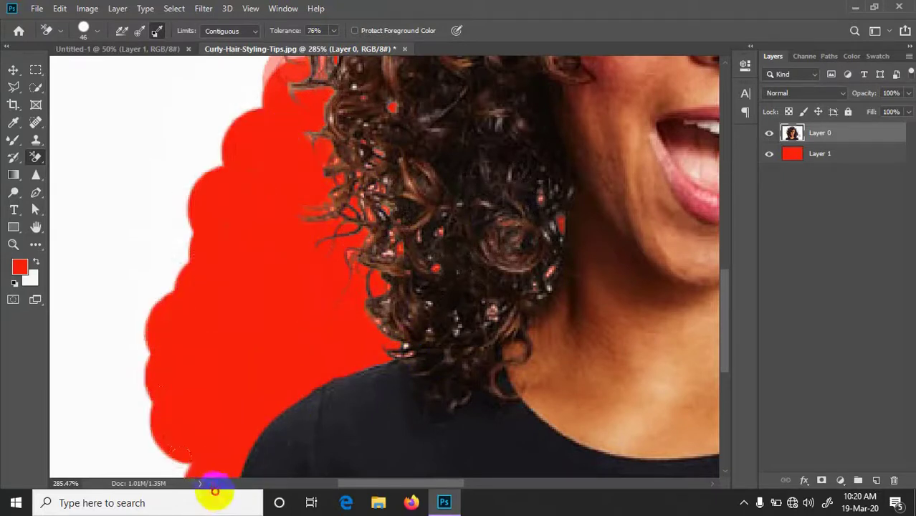
pyautogui.scroll(-5, 266, 241)
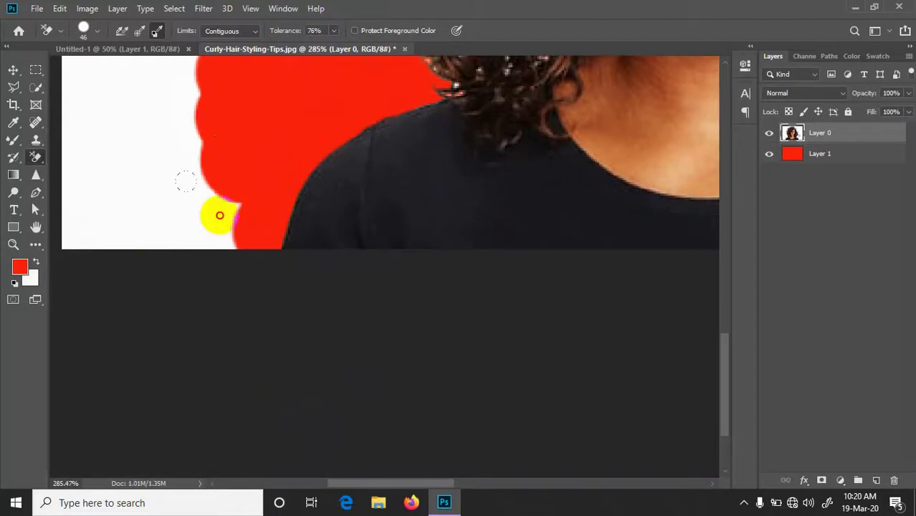
pyautogui.moveTo(182, 186)
pyautogui.mouseDown()
pyautogui.moveTo(180, 246)
pyautogui.moveTo(225, 211)
pyautogui.moveTo(224, 237)
pyautogui.mouseUp()
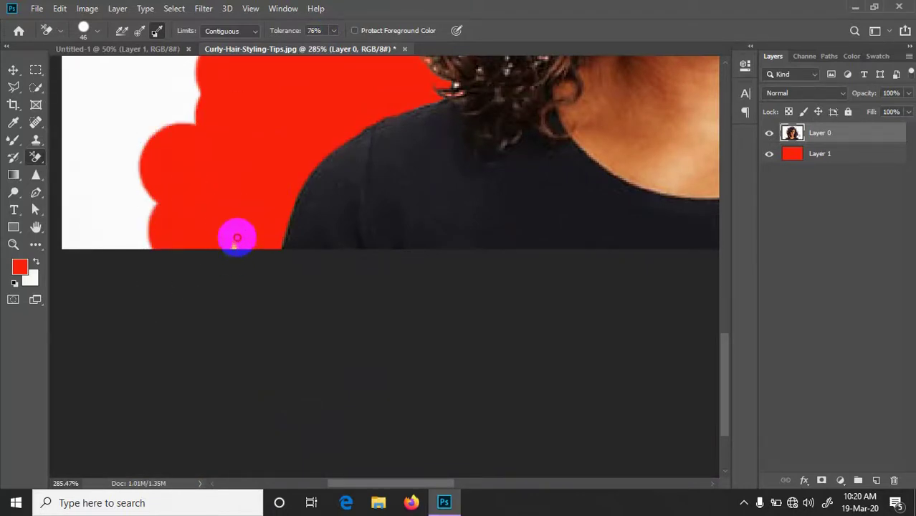
pyautogui.scroll(-4, 248, 260)
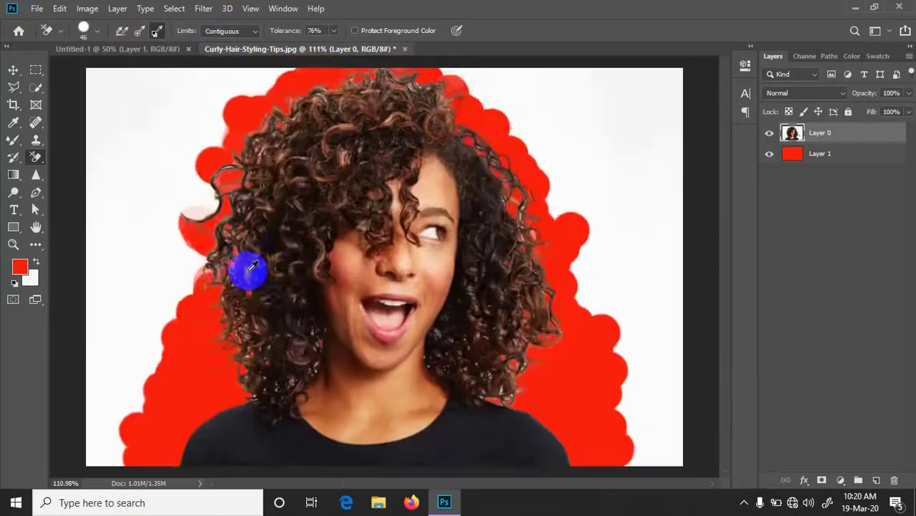
# Erase the white around the upper-left stray curls and down the right edge of the hair
pyautogui.scroll(-1, 248, 264)
pyautogui.moveTo(260, 145)
pyautogui.mouseDown()
pyautogui.moveTo(252, 190)
pyautogui.moveTo(302, 122)
pyautogui.moveTo(316, 123)
pyautogui.moveTo(289, 145)
pyautogui.moveTo(317, 106)
pyautogui.moveTo(228, 255)
pyautogui.moveTo(239, 288)
pyautogui.mouseUp()
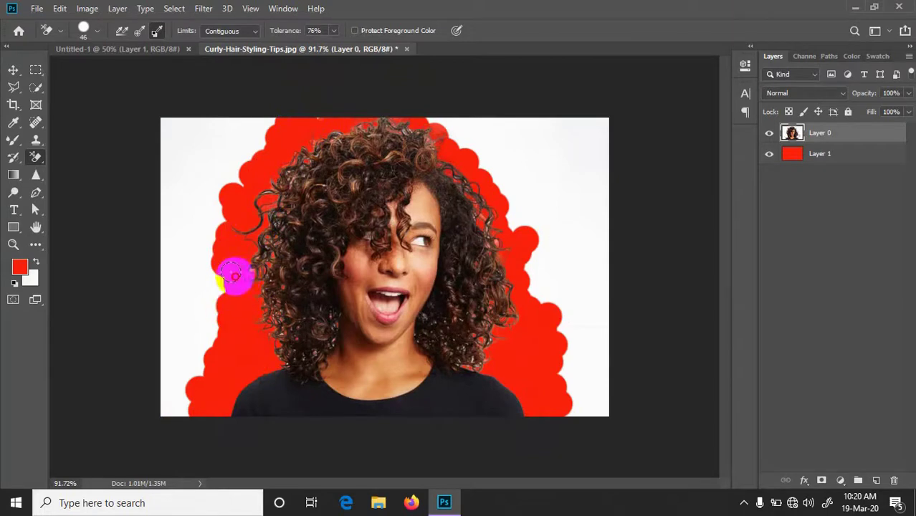
pyautogui.click(452, 143)
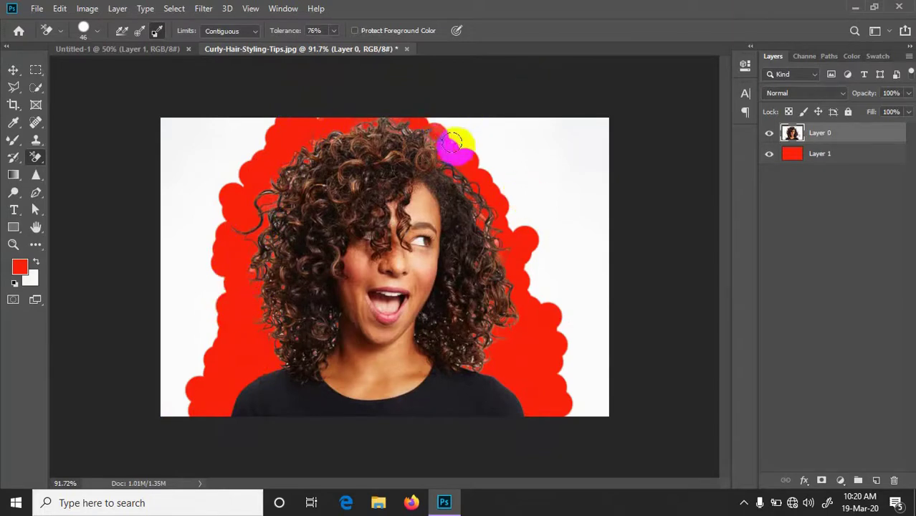
pyautogui.moveTo(453, 143)
pyautogui.mouseDown()
pyautogui.moveTo(490, 185)
pyautogui.moveTo(556, 361)
pyautogui.mouseUp()
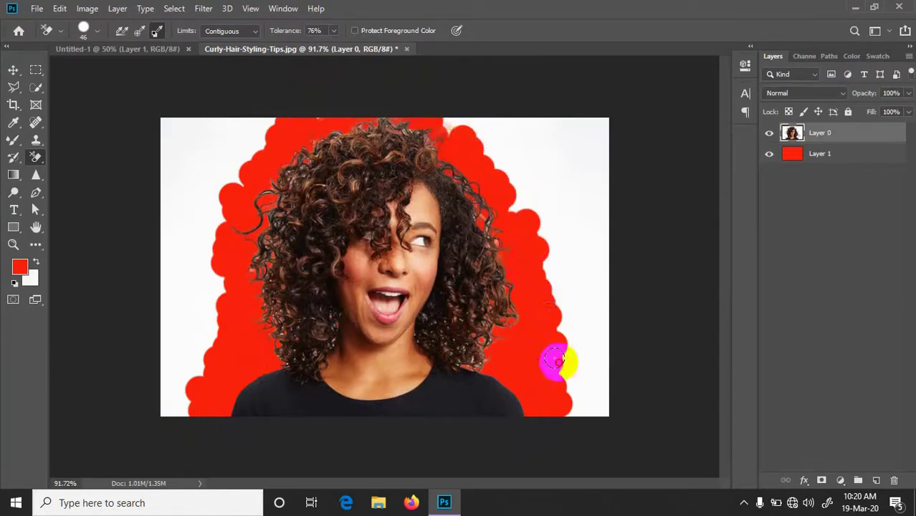
pyautogui.click(215, 251)
# Erase the remaining white patches at the top-right and top-left with the plain Eraser Tool
pyautogui.rightClick(38, 163)
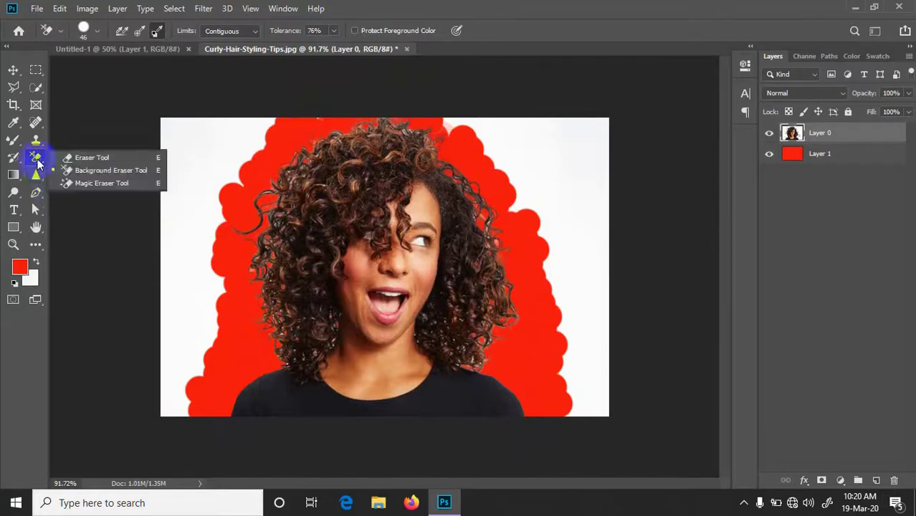
pyautogui.click(97, 159)
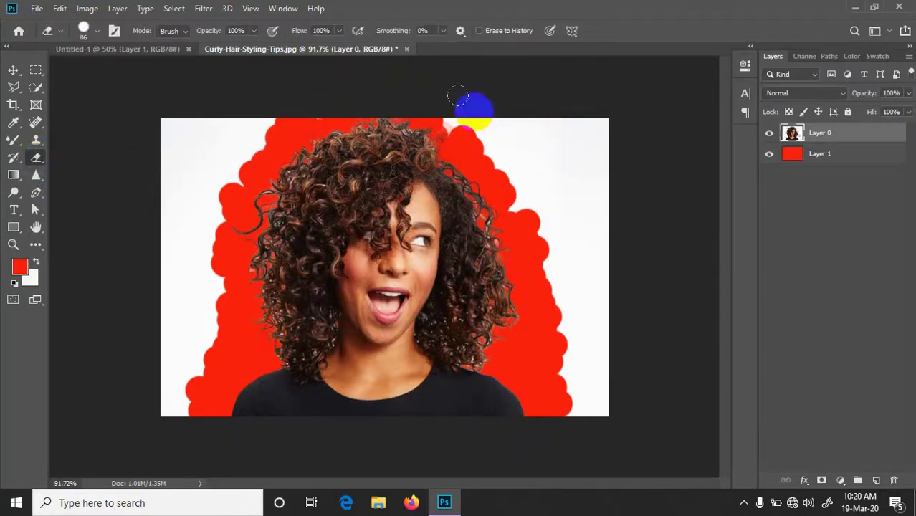
pyautogui.moveTo(449, 100)
pyautogui.mouseDown()
pyautogui.moveTo(604, 136)
pyautogui.moveTo(619, 425)
pyautogui.moveTo(573, 379)
pyautogui.moveTo(581, 409)
pyautogui.moveTo(564, 160)
pyautogui.moveTo(552, 225)
pyautogui.moveTo(523, 155)
pyautogui.moveTo(500, 132)
pyautogui.mouseUp()
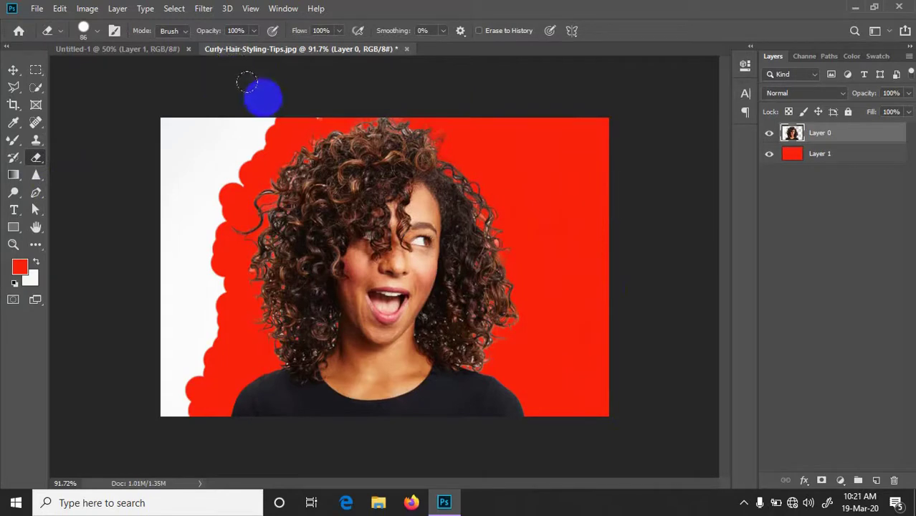
pyautogui.moveTo(284, 87)
pyautogui.mouseDown()
pyautogui.moveTo(180, 129)
pyautogui.moveTo(256, 127)
pyautogui.moveTo(206, 151)
pyautogui.moveTo(192, 365)
pyautogui.moveTo(180, 409)
pyautogui.moveTo(157, 262)
pyautogui.moveTo(178, 160)
pyautogui.moveTo(147, 218)
pyautogui.moveTo(159, 399)
pyautogui.mouseUp()
# Toggle the red layer's visibility off and on twice to check the cut-out's transparency
pyautogui.click(774, 136)
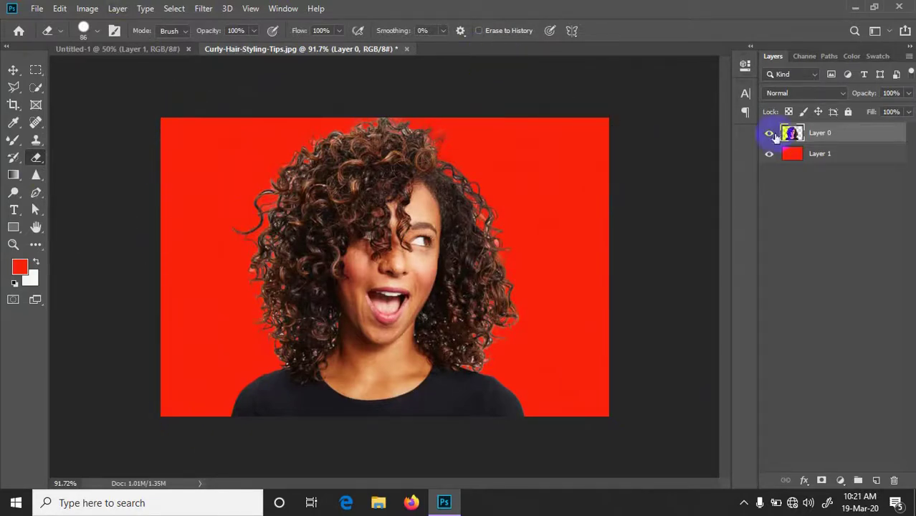
pyautogui.click(770, 154)
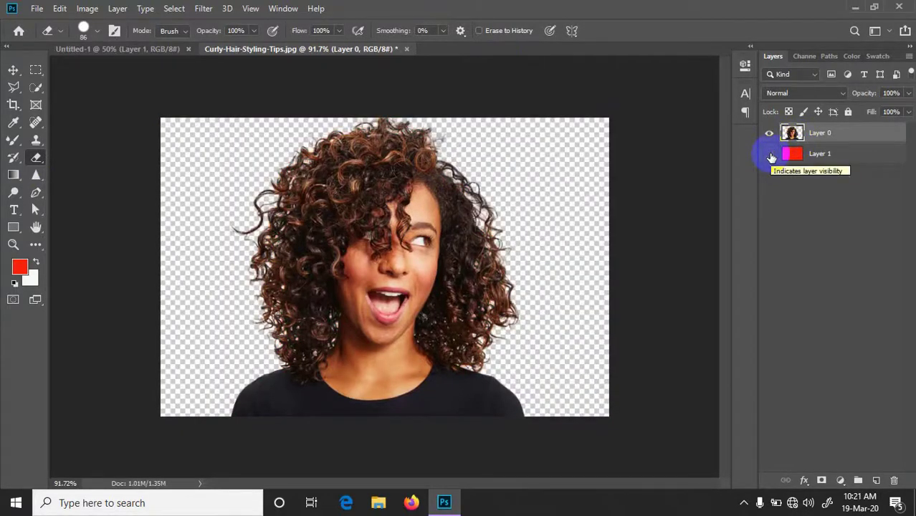
pyautogui.click(769, 154)
pyautogui.click(769, 154)
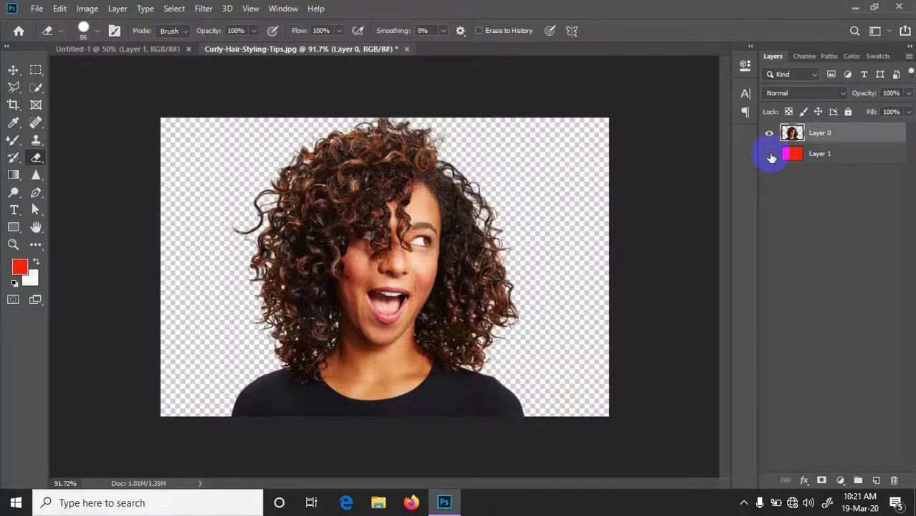
pyautogui.click(769, 154)
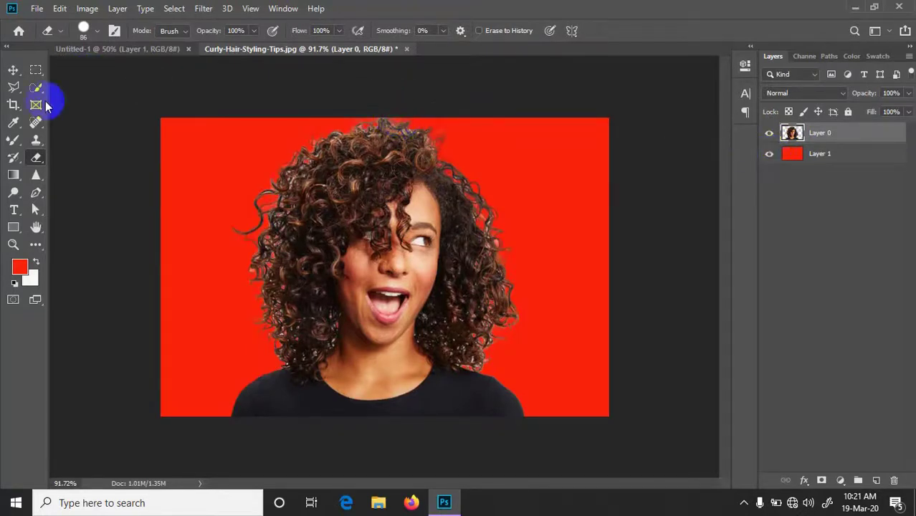
# Clean the leftover fringes along the top, left and right hair edges with the Background Eraser
pyautogui.click(37, 157)
pyautogui.click(93, 165)
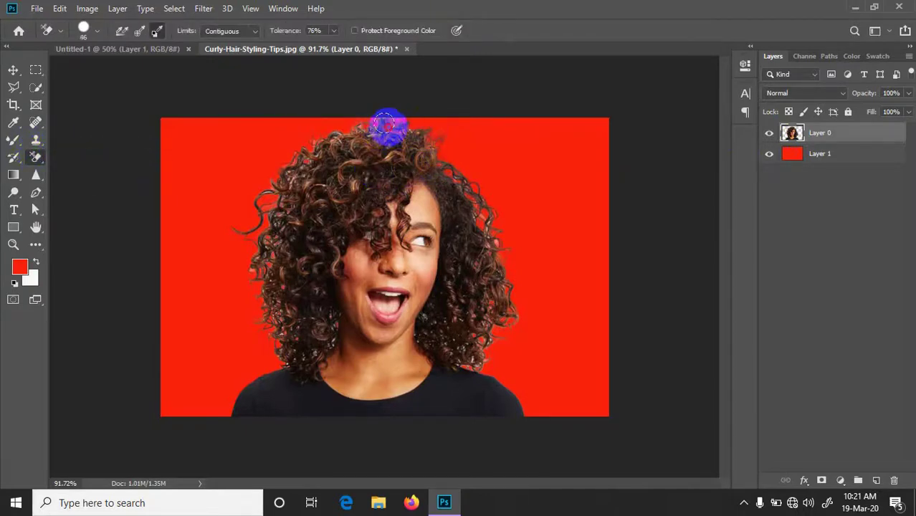
pyautogui.moveTo(331, 137)
pyautogui.mouseDown()
pyautogui.moveTo(391, 129)
pyautogui.moveTo(311, 149)
pyautogui.moveTo(316, 139)
pyautogui.moveTo(302, 168)
pyautogui.moveTo(290, 163)
pyautogui.moveTo(297, 153)
pyautogui.moveTo(301, 184)
pyautogui.moveTo(269, 241)
pyautogui.moveTo(271, 174)
pyautogui.moveTo(254, 196)
pyautogui.moveTo(271, 205)
pyautogui.moveTo(277, 231)
pyautogui.moveTo(264, 241)
pyautogui.moveTo(256, 290)
pyautogui.moveTo(286, 433)
pyautogui.moveTo(266, 398)
pyautogui.moveTo(275, 367)
pyautogui.moveTo(266, 297)
pyautogui.moveTo(282, 326)
pyautogui.mouseUp()
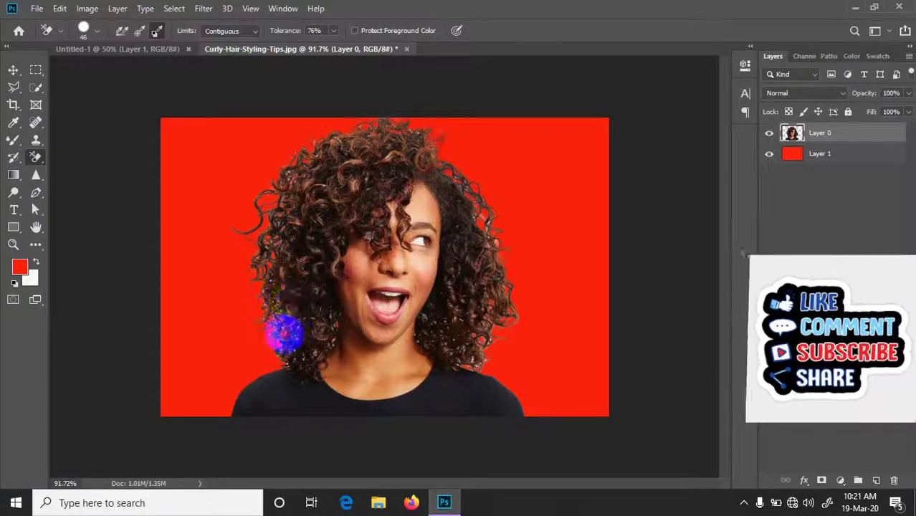
pyautogui.moveTo(462, 266); pyautogui.dragTo(490, 211)
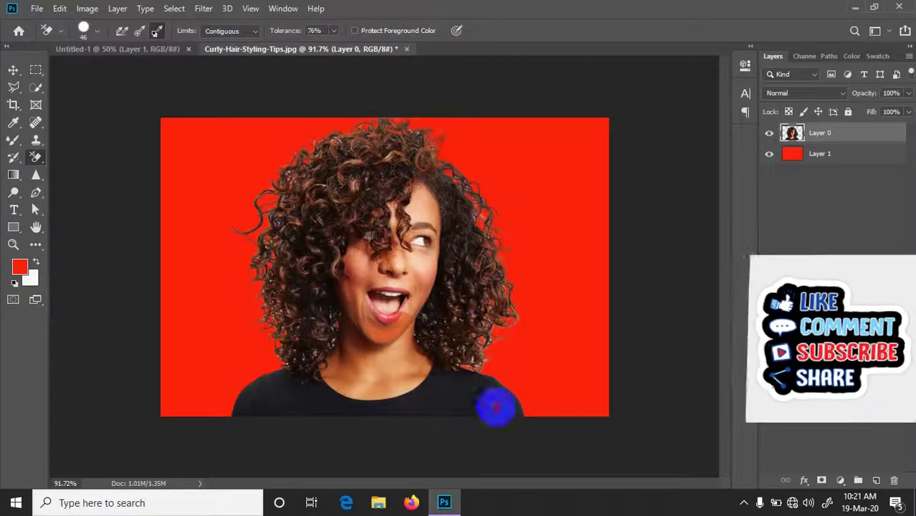
pyautogui.moveTo(474, 337)
pyautogui.mouseDown()
pyautogui.moveTo(464, 368)
pyautogui.moveTo(460, 357)
pyautogui.moveTo(483, 328)
pyautogui.moveTo(476, 235)
pyautogui.moveTo(487, 205)
pyautogui.moveTo(468, 170)
pyautogui.moveTo(454, 200)
pyautogui.moveTo(382, 131)
pyautogui.moveTo(290, 154)
pyautogui.moveTo(270, 199)
pyautogui.mouseUp()
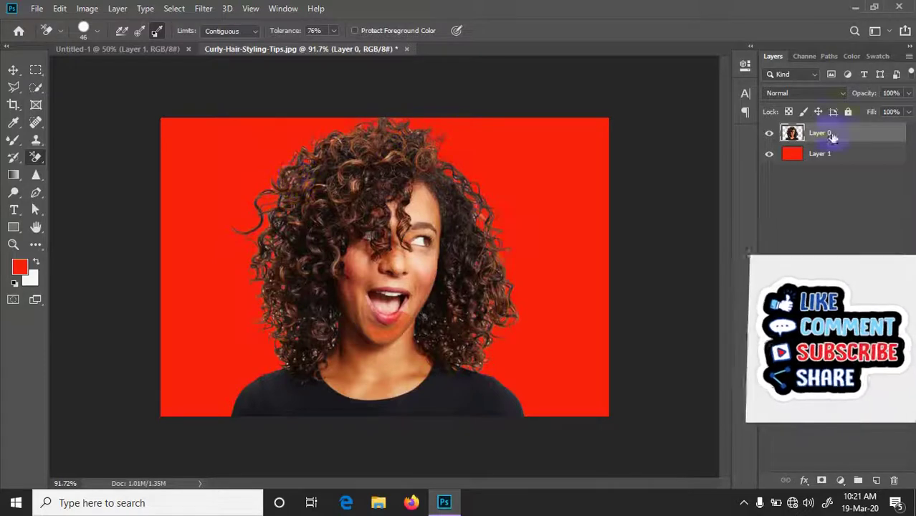
# Hide the red layer, then shift the cut-out woman with the Move tool and return it to place
pyautogui.click(769, 155)
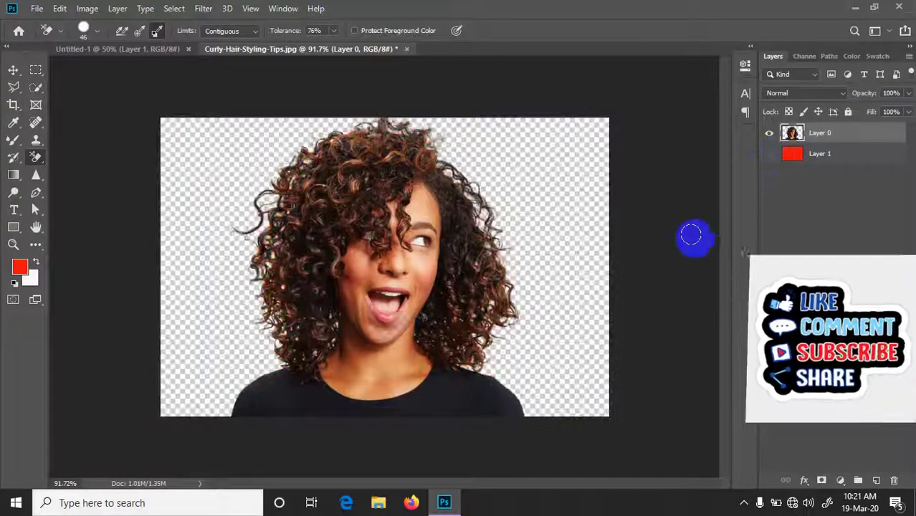
pyautogui.click(14, 70)
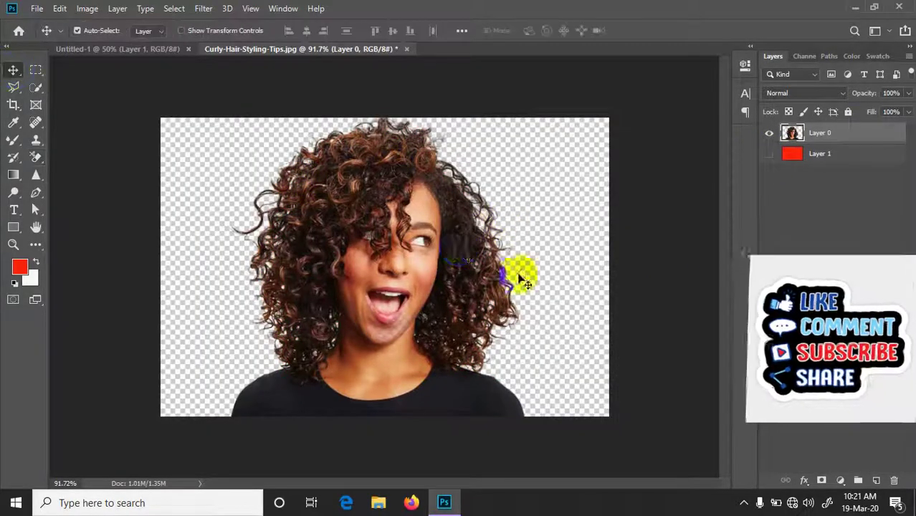
pyautogui.moveTo(387, 205)
pyautogui.mouseDown()
pyautogui.moveTo(435, 182)
pyautogui.moveTo(374, 219)
pyautogui.mouseUp()
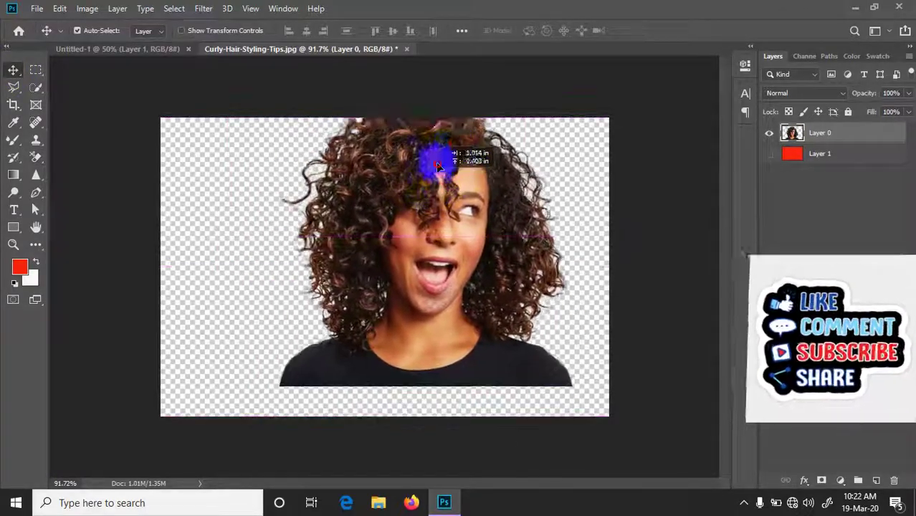
pyautogui.moveTo(374, 219); pyautogui.dragTo(392, 214)
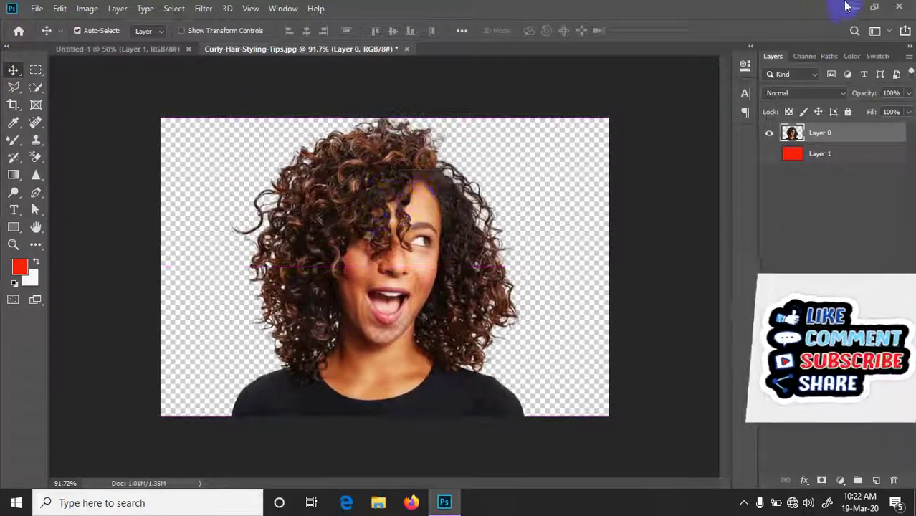